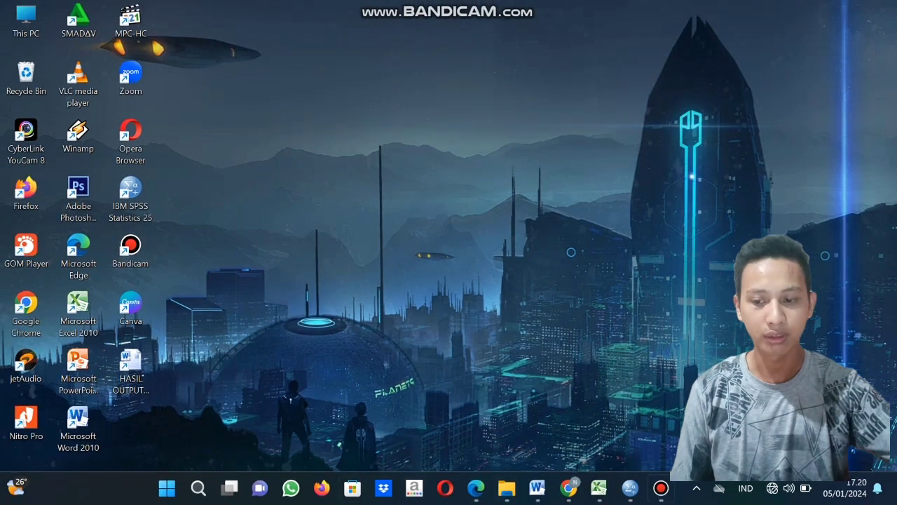
# Switch to the blank Excel workbook and enter the header NO in cell A1.
pyautogui.click(597, 488)
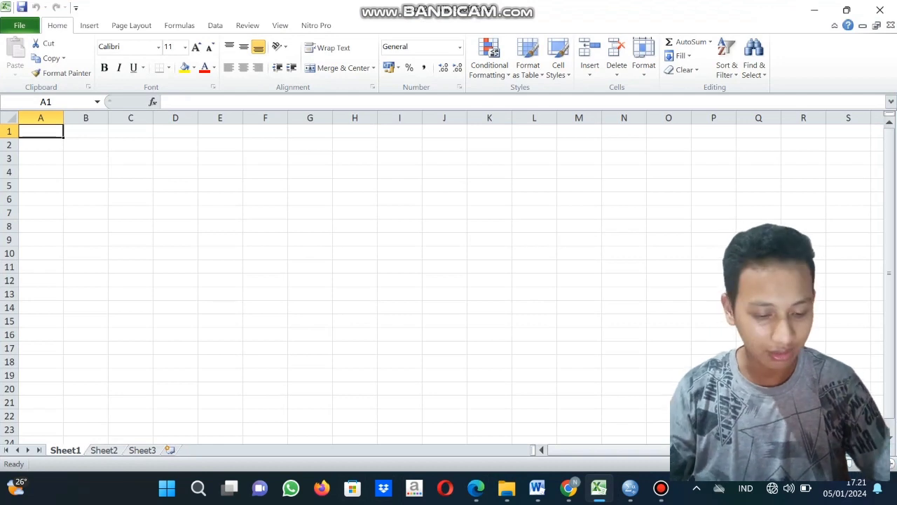
pyautogui.write('no')
pyautogui.press('BackSpace')
pyautogui.press('BackSpace')
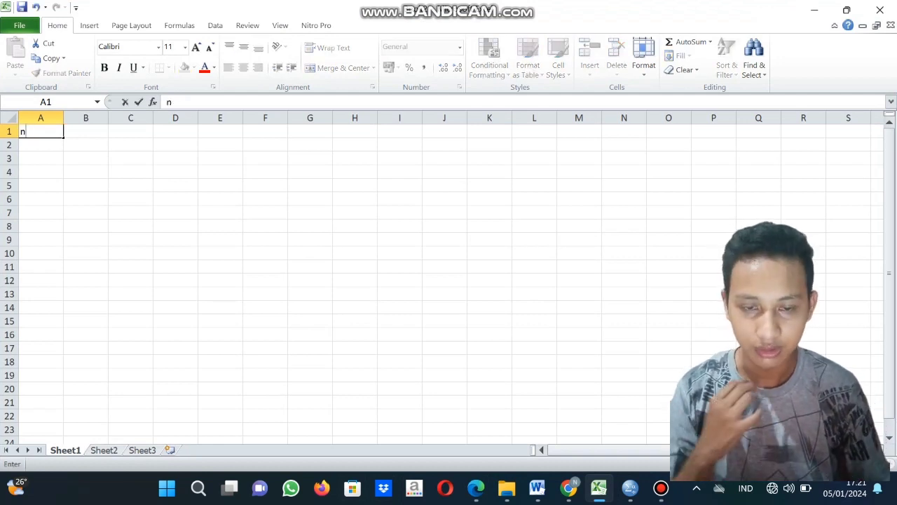
pyautogui.press('capslock')
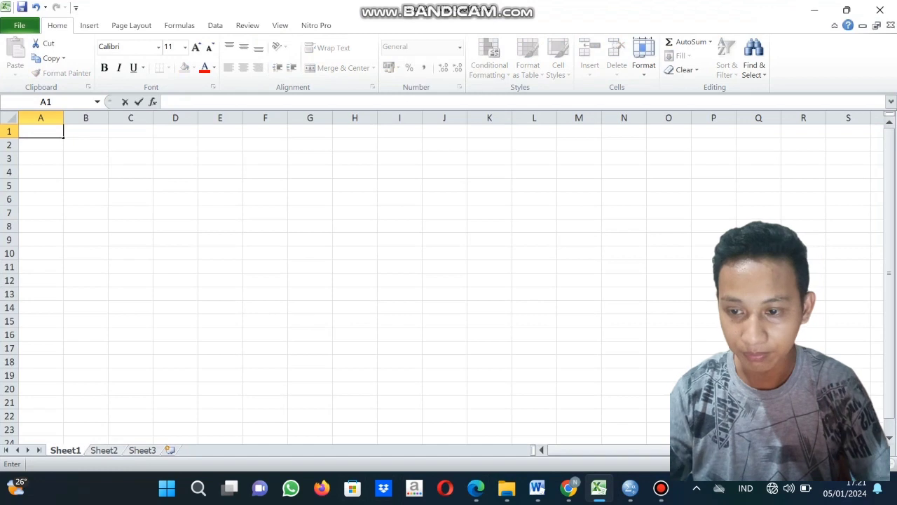
pyautogui.write('NO')
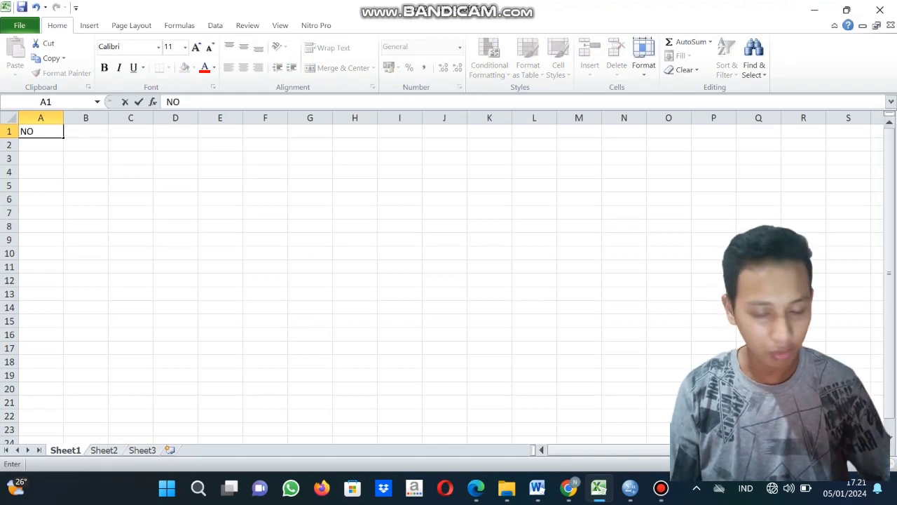
pyautogui.press('Return')
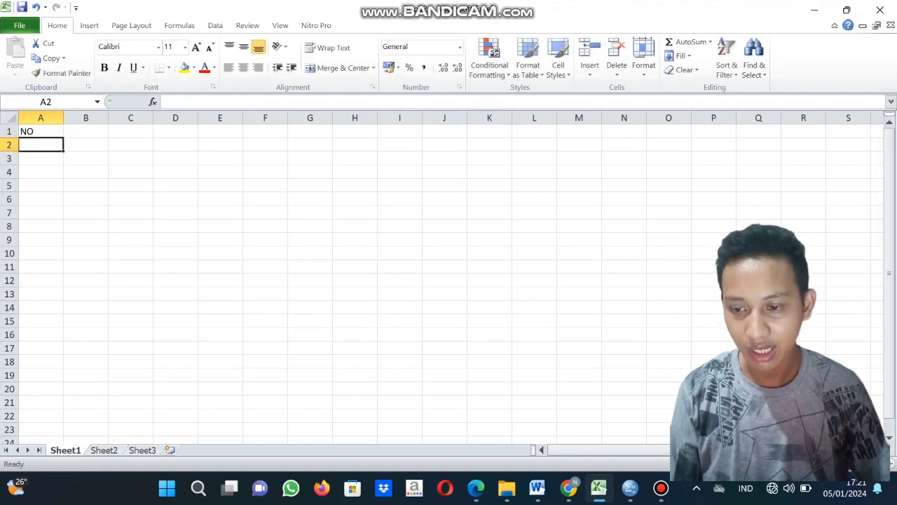
# Enter 1 in cell A2 as the first number under the NO header and keep that cell selected.
pyautogui.write('1')
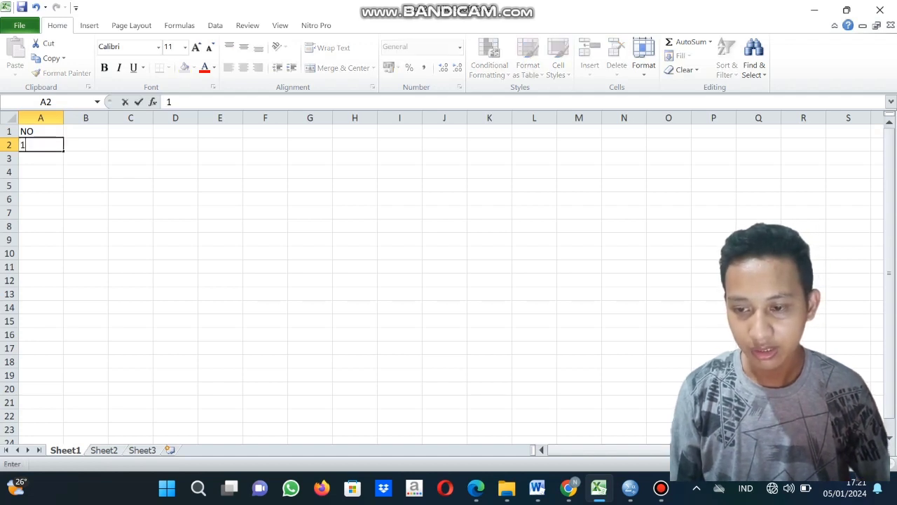
pyautogui.press('Return')
pyautogui.click(41, 144)
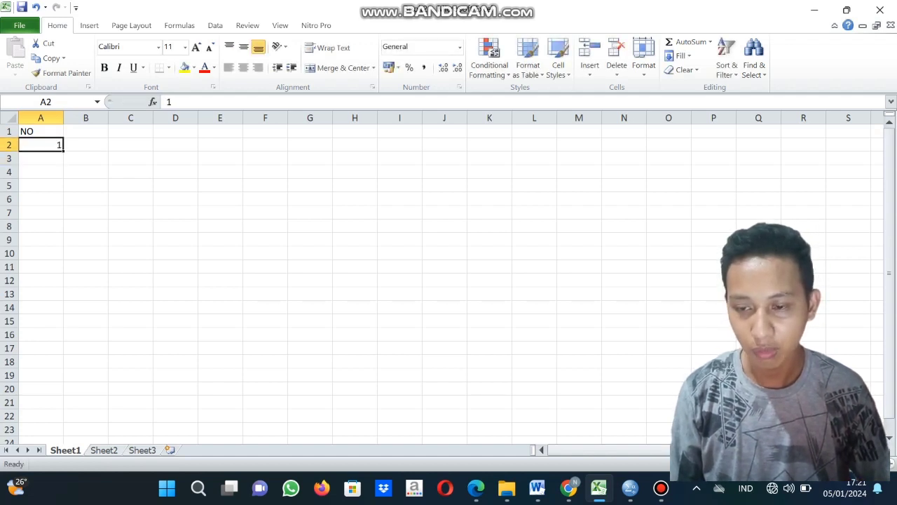
pyautogui.press('Down')
pyautogui.press('Up')
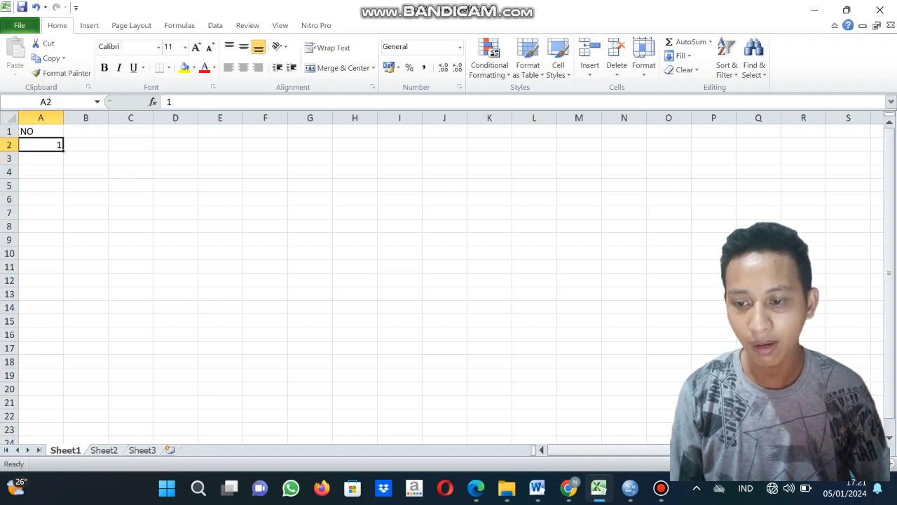
pyautogui.press('Down')
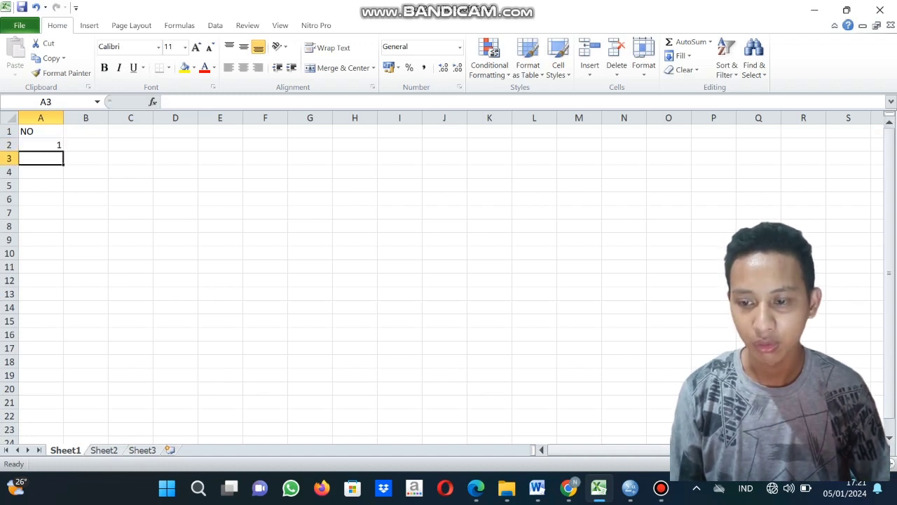
pyautogui.press('Up')
pyautogui.press('Up')
pyautogui.press('Down')
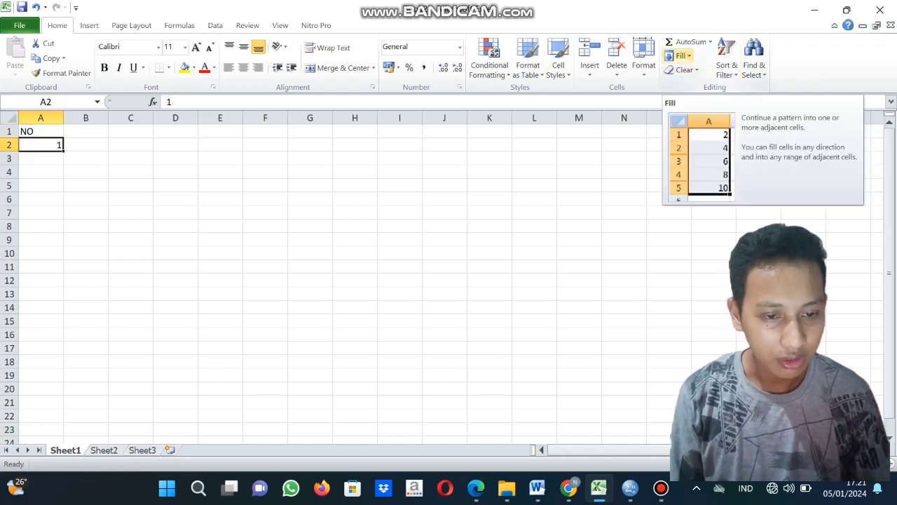
# Fill a linear series down the column from A2 with step value 1 and stop value 30.
pyautogui.click(680, 56)
pyautogui.click(694, 144)
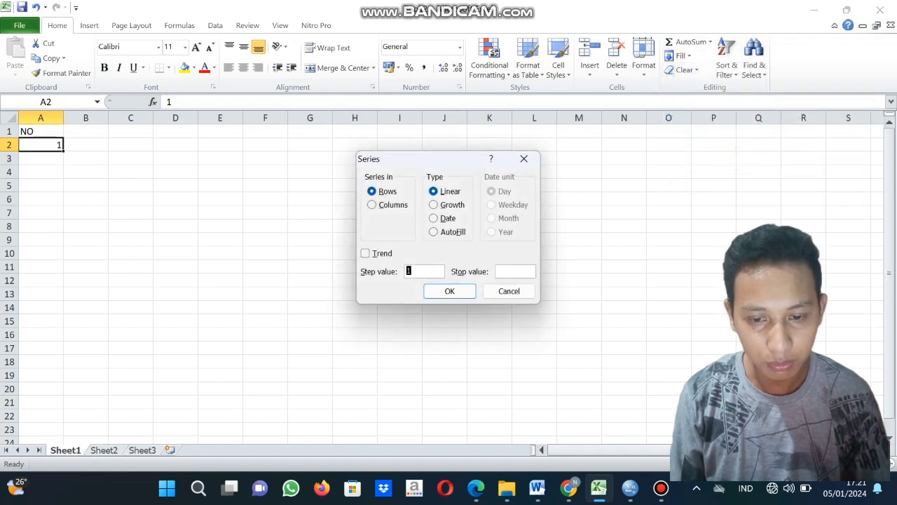
pyautogui.hotkey('alt', 'c')
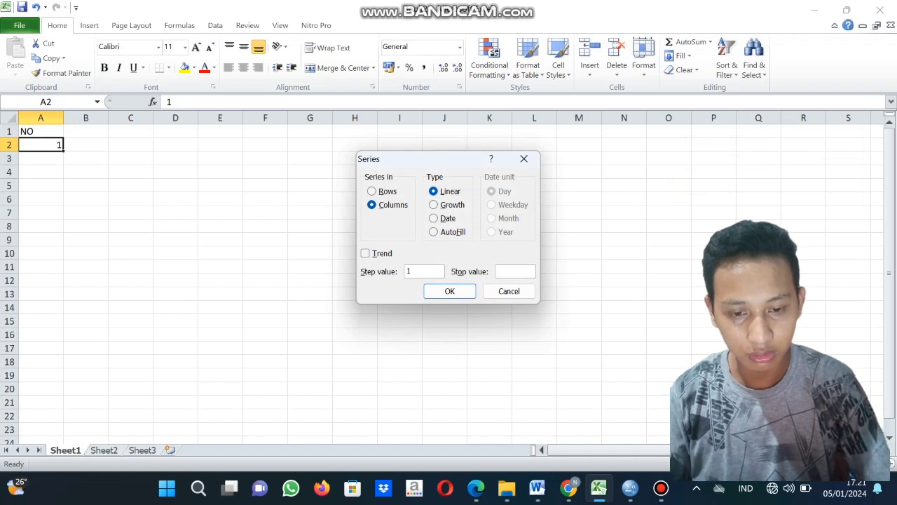
pyautogui.write('30')
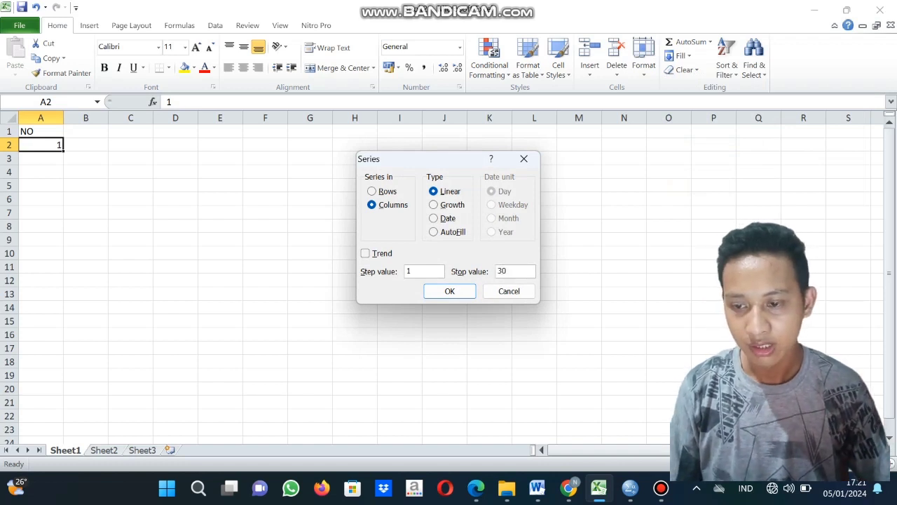
pyautogui.press('Return')
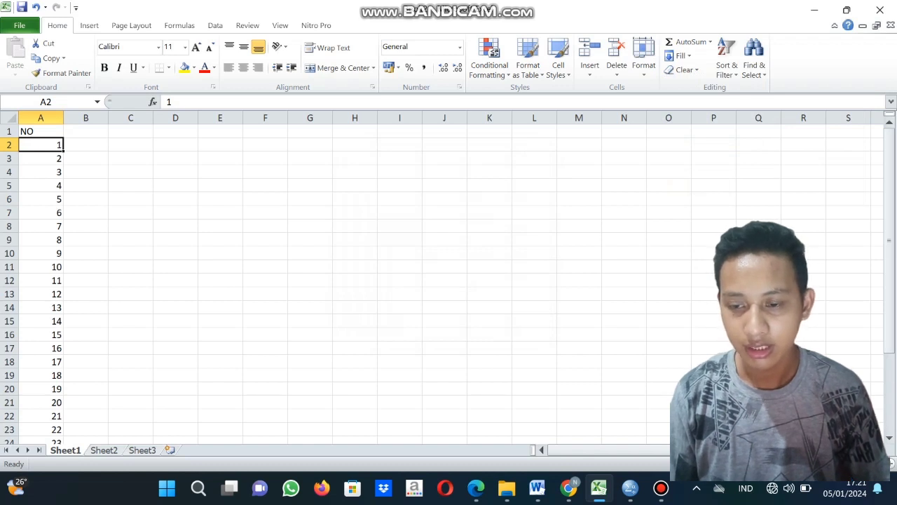
# Enter 1 in cell B1 and fill a linear series along the row with step value 1 and stop value 15.
pyautogui.click(86, 131)
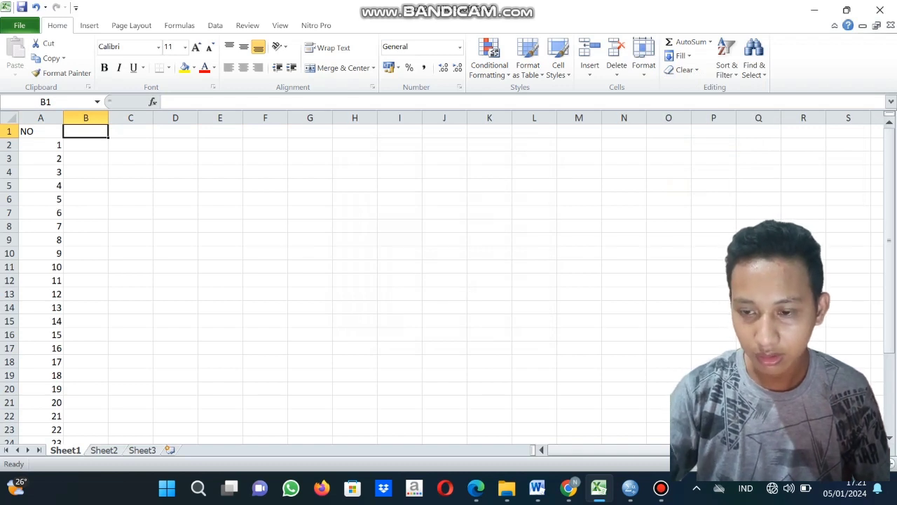
pyautogui.write('1')
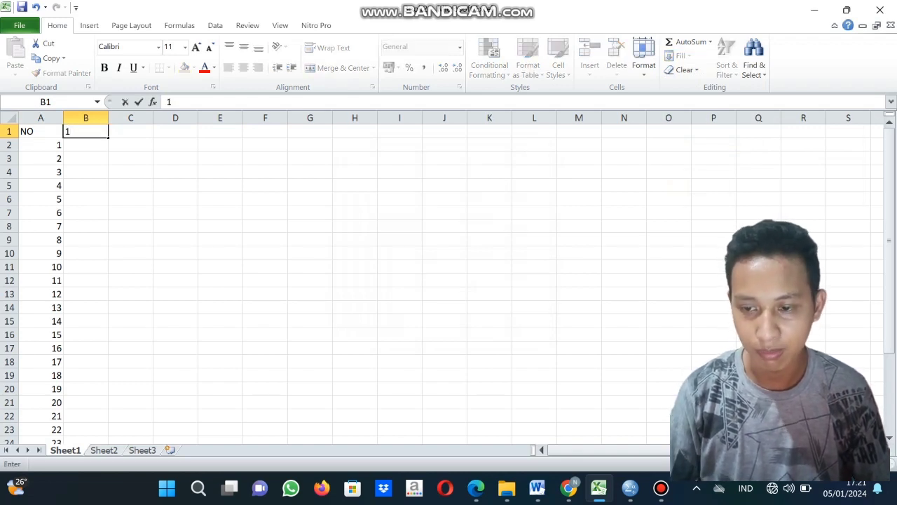
pyautogui.press('Tab')
pyautogui.press('Left')
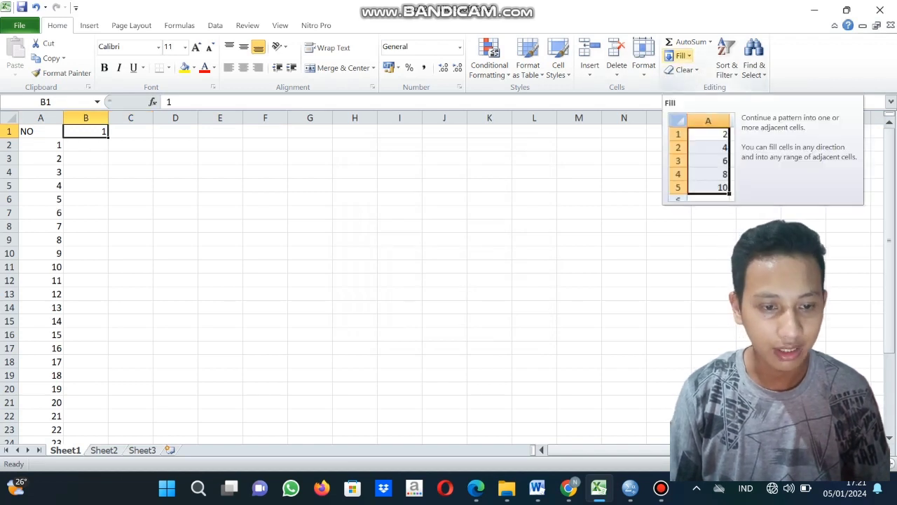
pyautogui.click(679, 56)
pyautogui.click(694, 144)
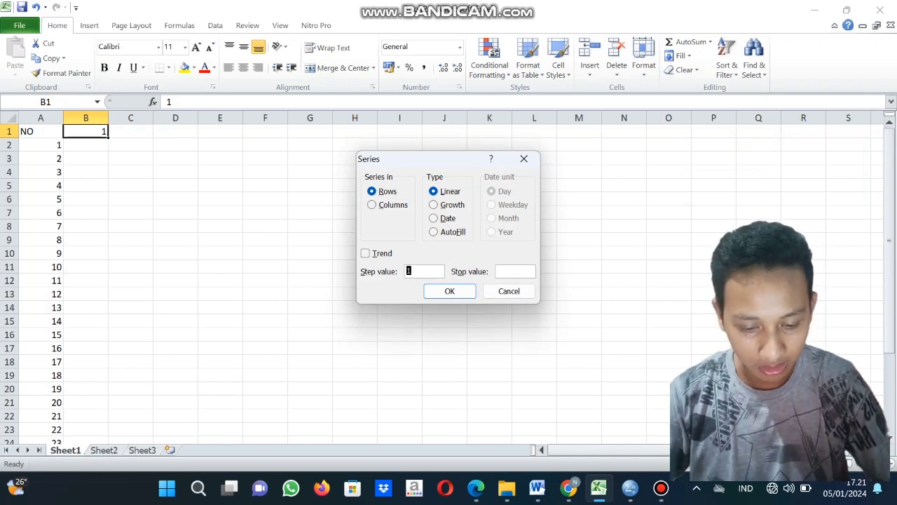
pyautogui.click(515, 272)
pyautogui.write('1')
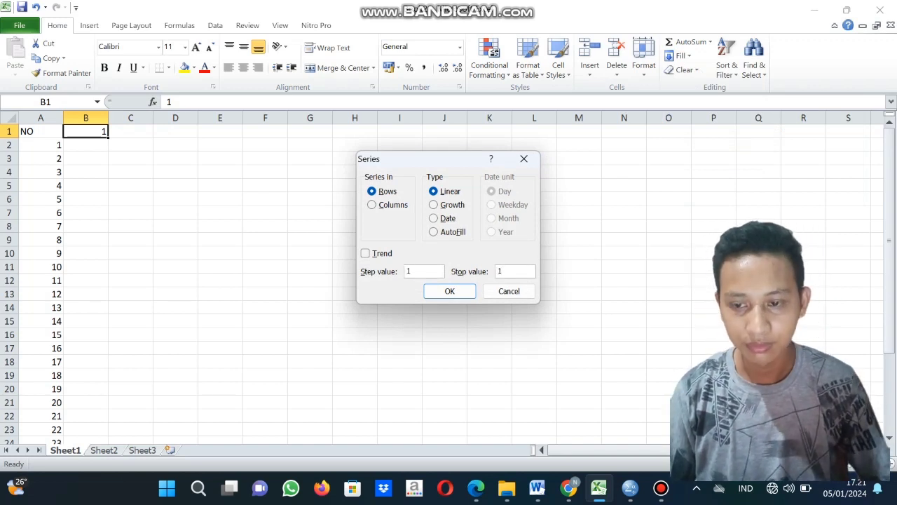
pyautogui.write('5')
pyautogui.press('Return')
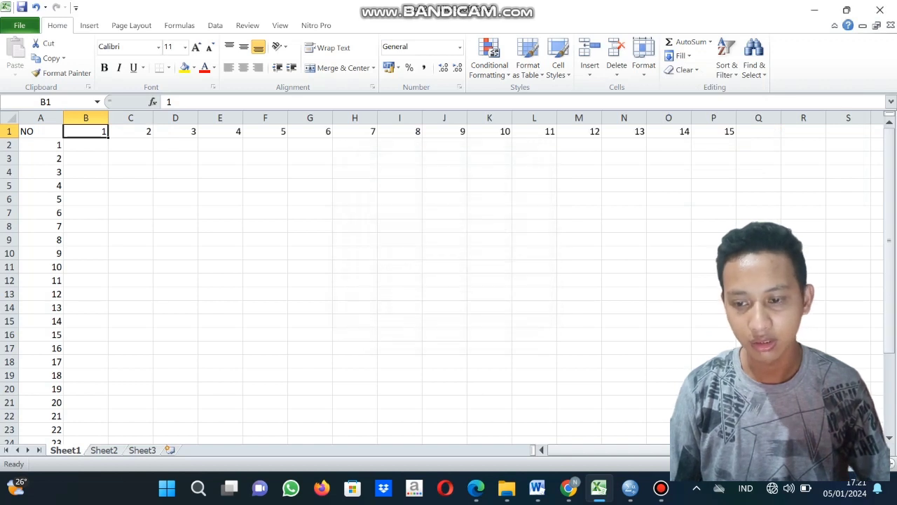
# Enter the formula =RANDBETWEEN(50;100) in cell B2.
pyautogui.click(86, 158)
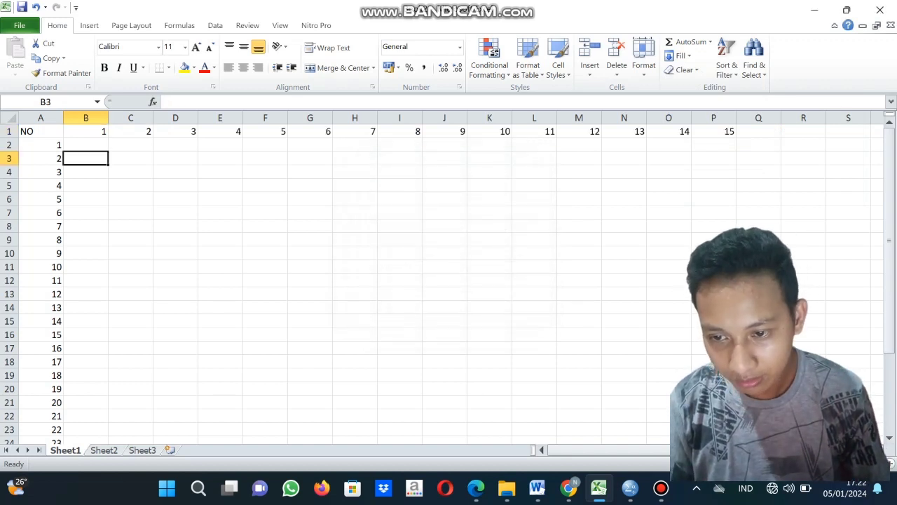
pyautogui.click(85, 144)
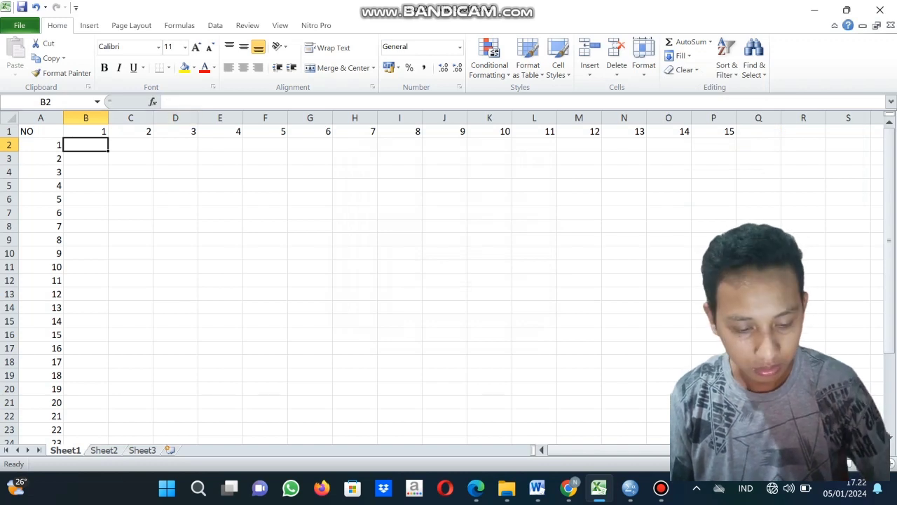
pyautogui.click(166, 102)
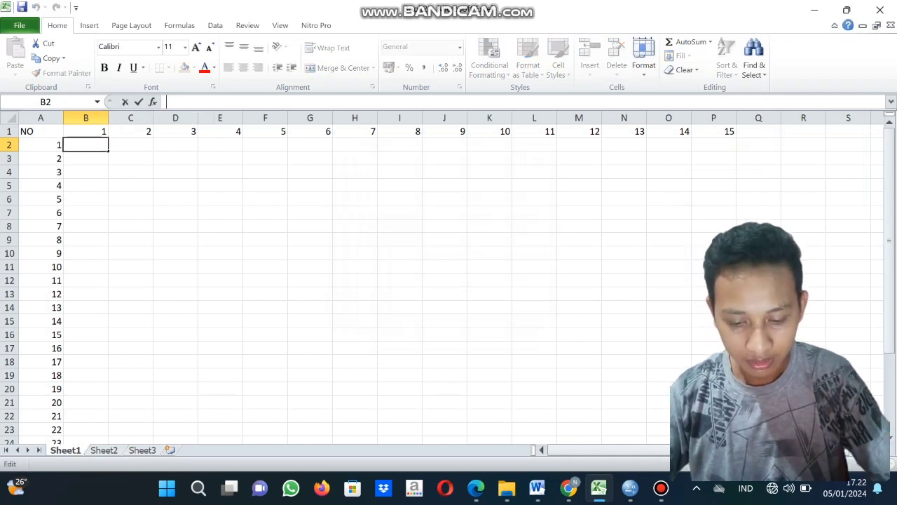
pyautogui.write('=RA')
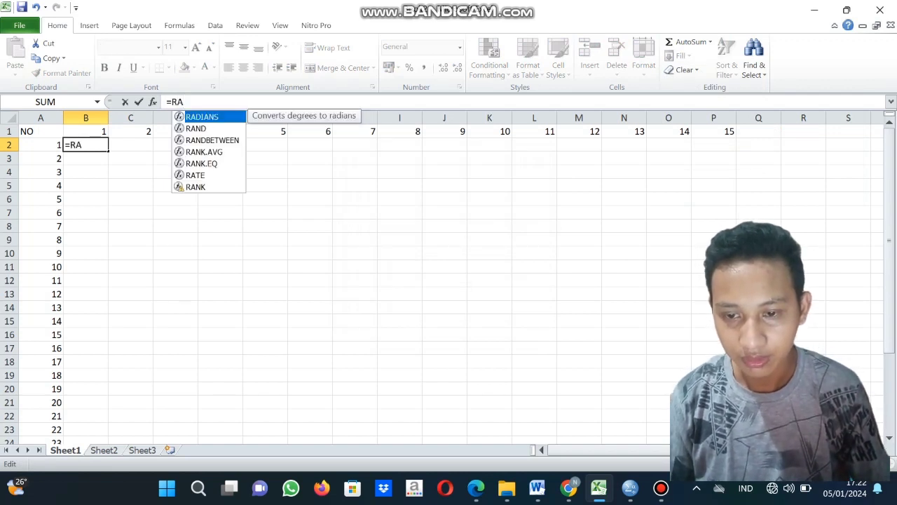
pyautogui.press('Down')
pyautogui.press('Down')
pyautogui.press('Tab')
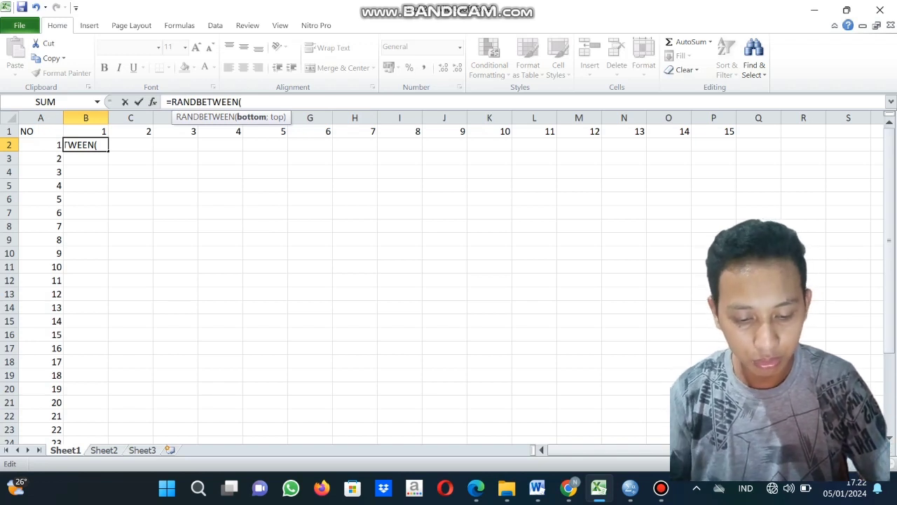
pyautogui.write('50')
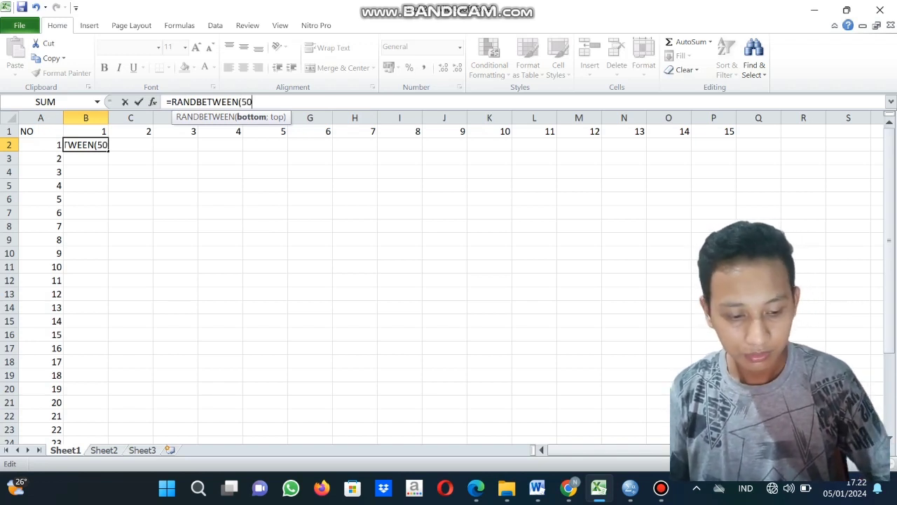
pyautogui.write(':')
pyautogui.press('BackSpace')
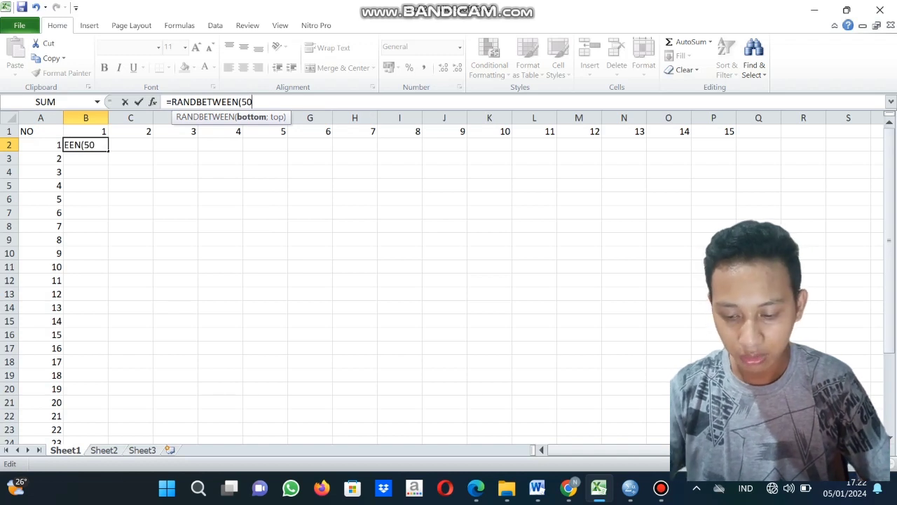
pyautogui.write(';100')
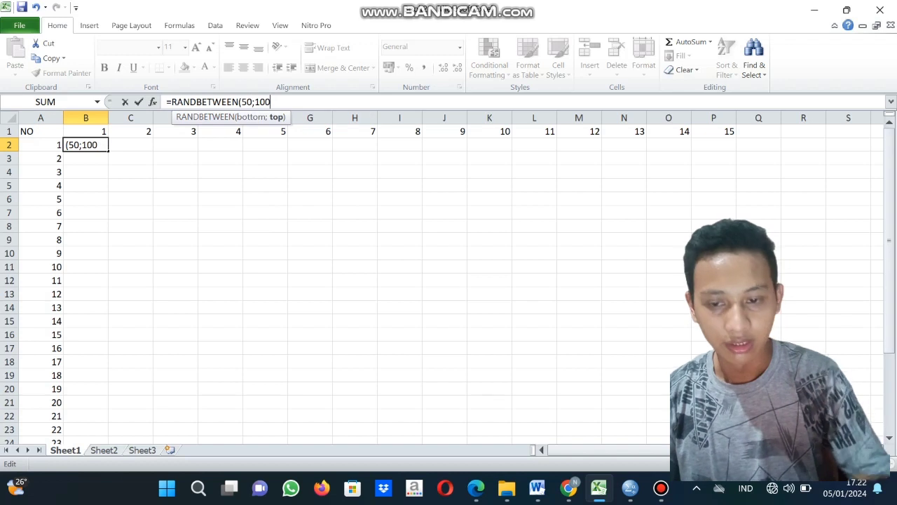
pyautogui.write(')')
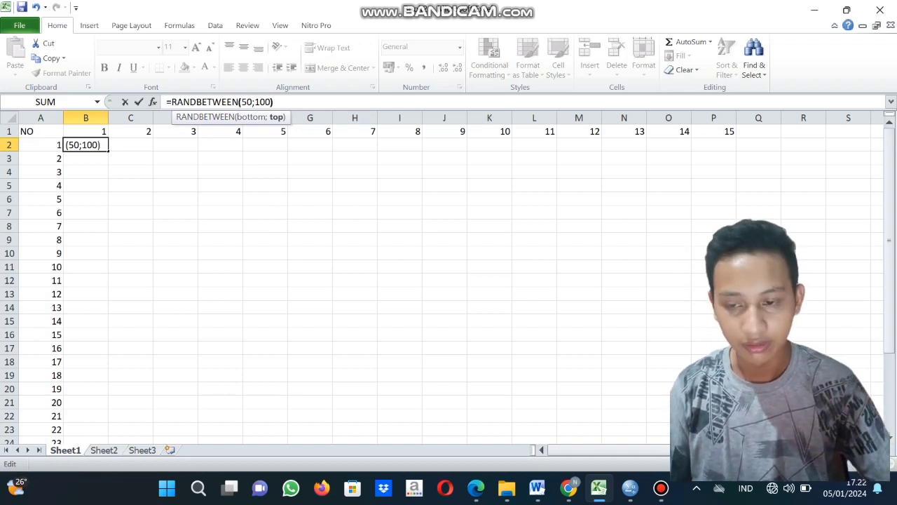
pyautogui.press('Return')
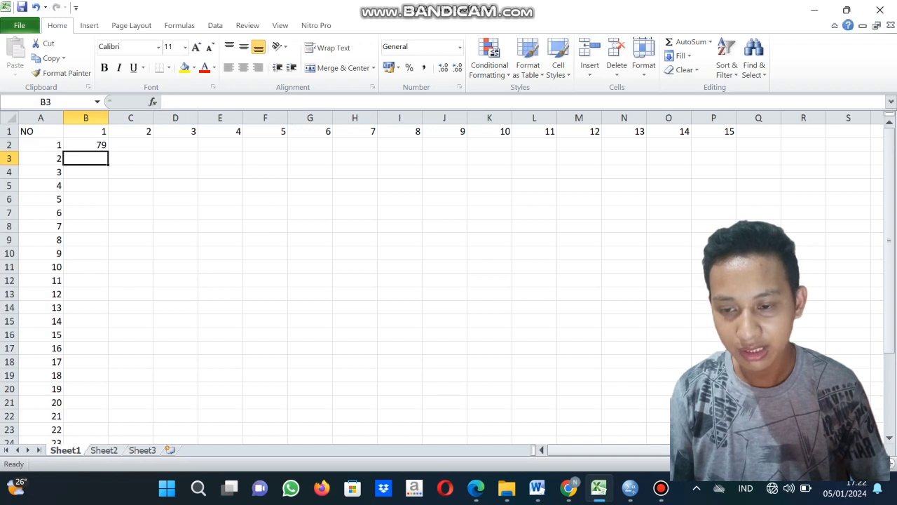
# Fill the random-number formula from B2 across all 15 numbered columns and 30 numbered rows, through P31.
pyautogui.click(86, 145)
pyautogui.moveTo(109, 149); pyautogui.dragTo(736, 422)
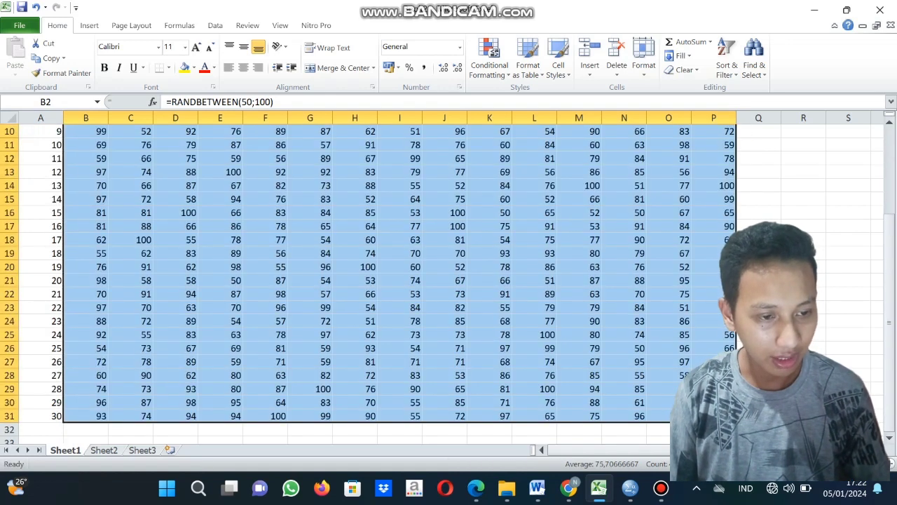
pyautogui.scroll(3, 400, 280)
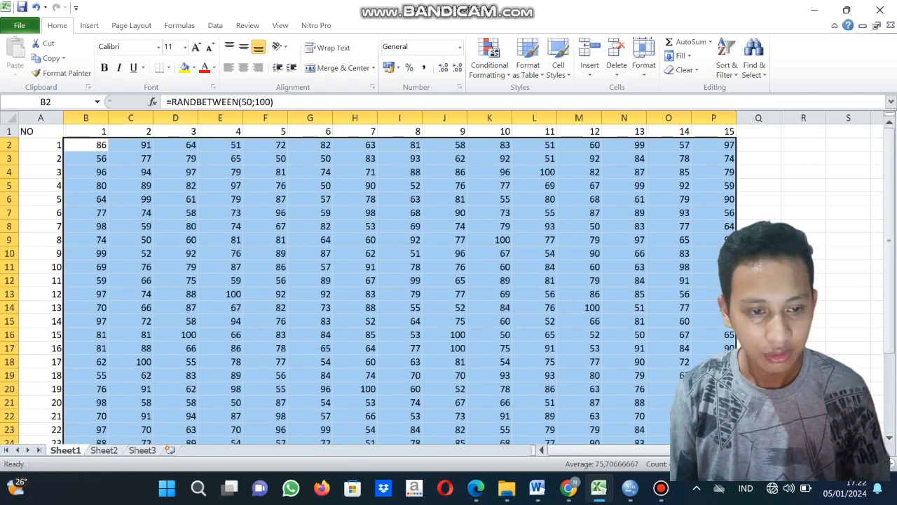
pyautogui.click(86, 146)
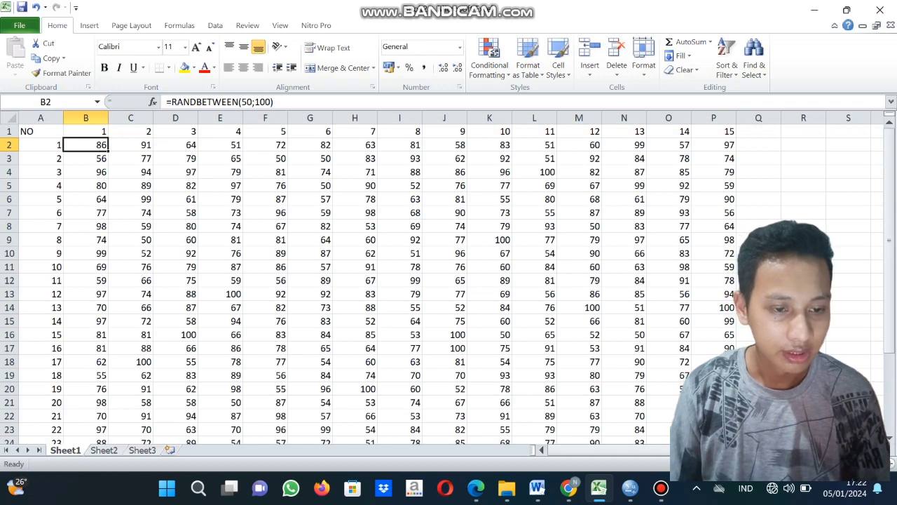
# Enter the header TOTAL in cell Q1, beside the 15 numbered columns.
pyautogui.click(759, 132)
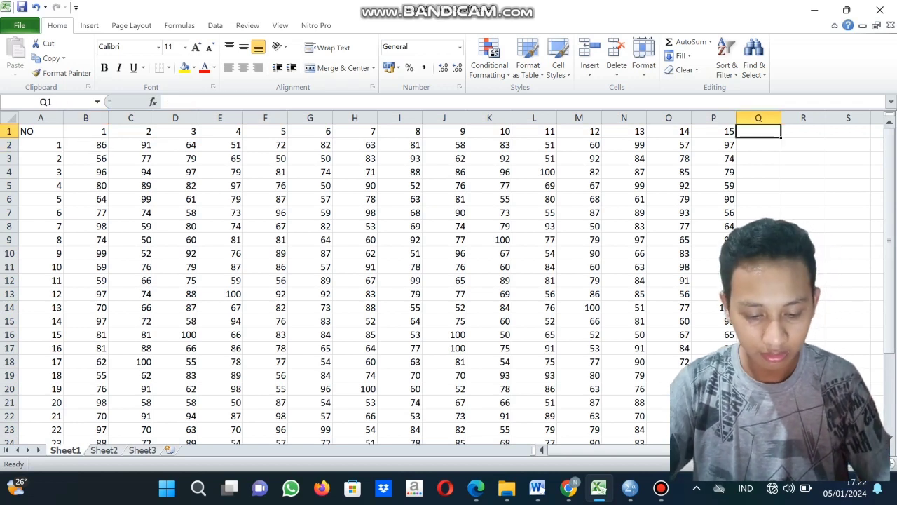
pyautogui.write('T')
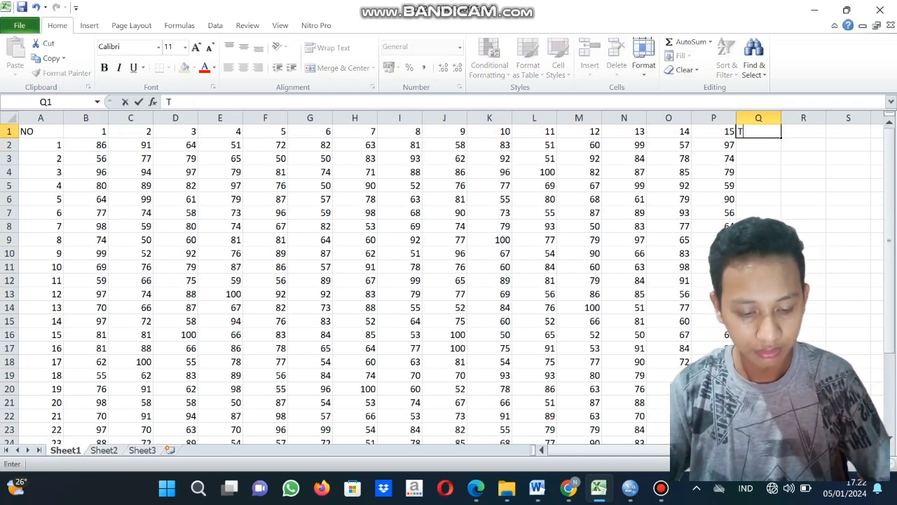
pyautogui.write('OTAL')
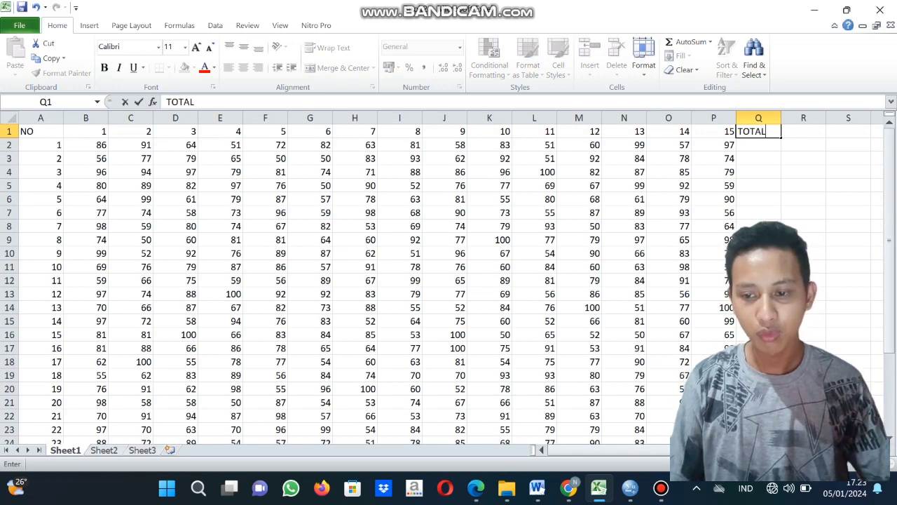
pyautogui.press('Return')
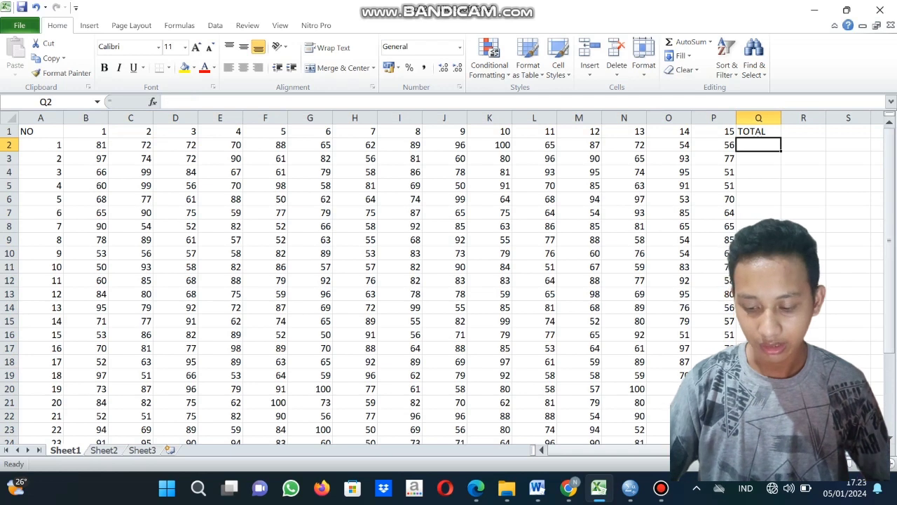
# Sum each row's 15 scores into the TOTAL column, from Q2 through Q31, with AutoSum.
pyautogui.click(85, 145)
pyautogui.moveTo(85, 145); pyautogui.dragTo(759, 429)
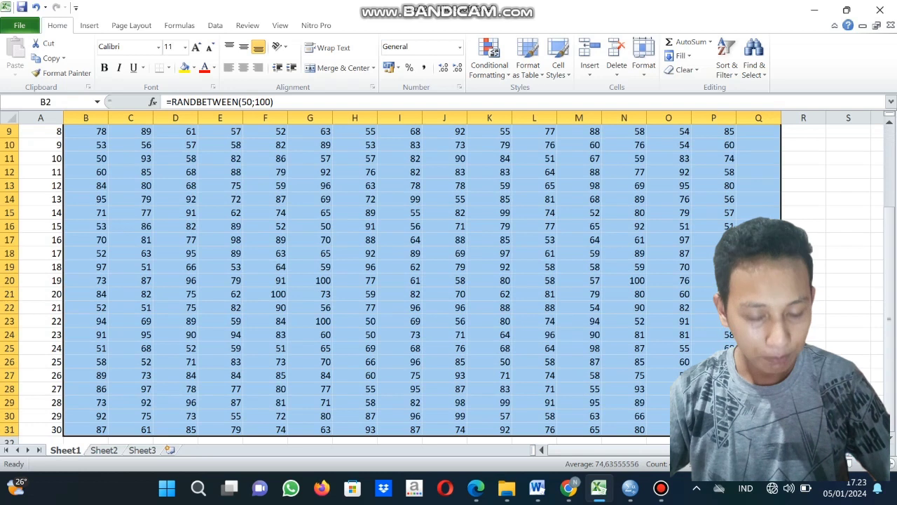
pyautogui.hotkey('alt', '=')
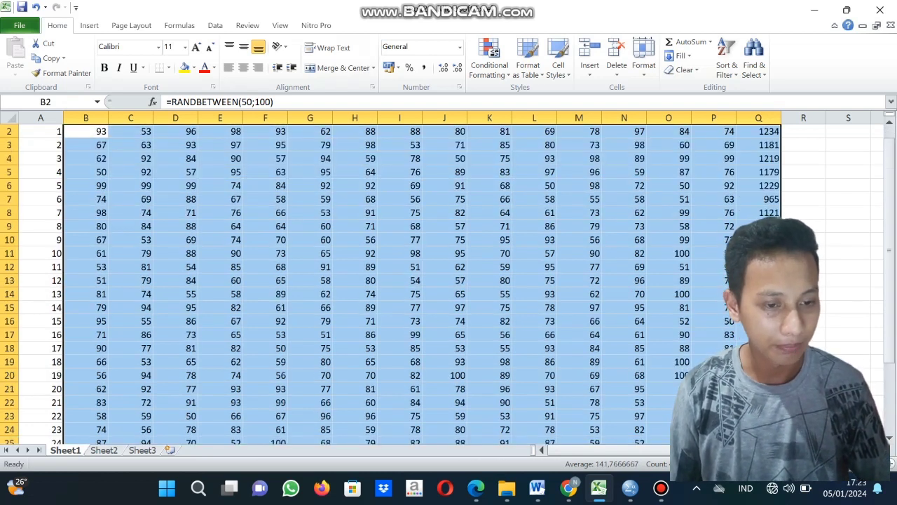
pyautogui.moveTo(889, 261); pyautogui.dragTo(889, 256)
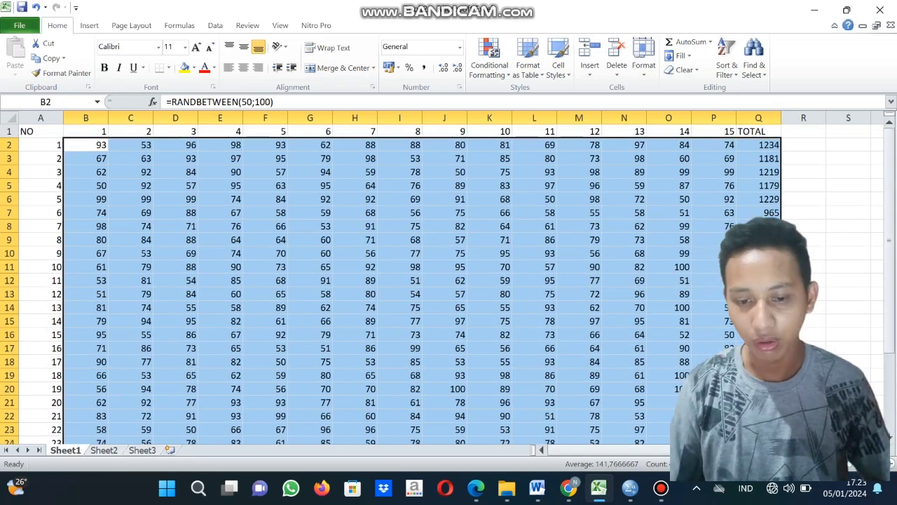
# Copy the scores and row totals in B2:Q31, without the header row and NO column.
pyautogui.hotkey('ctrl', 'c')
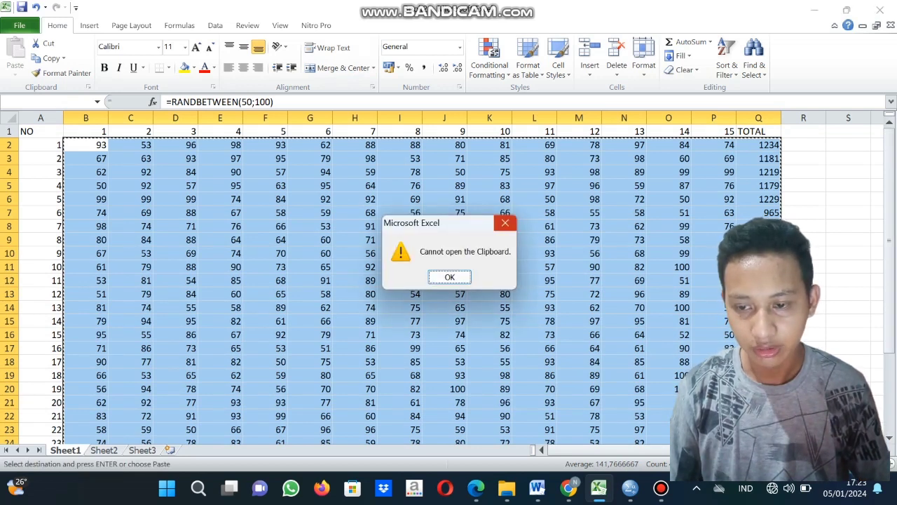
pyautogui.press('Return')
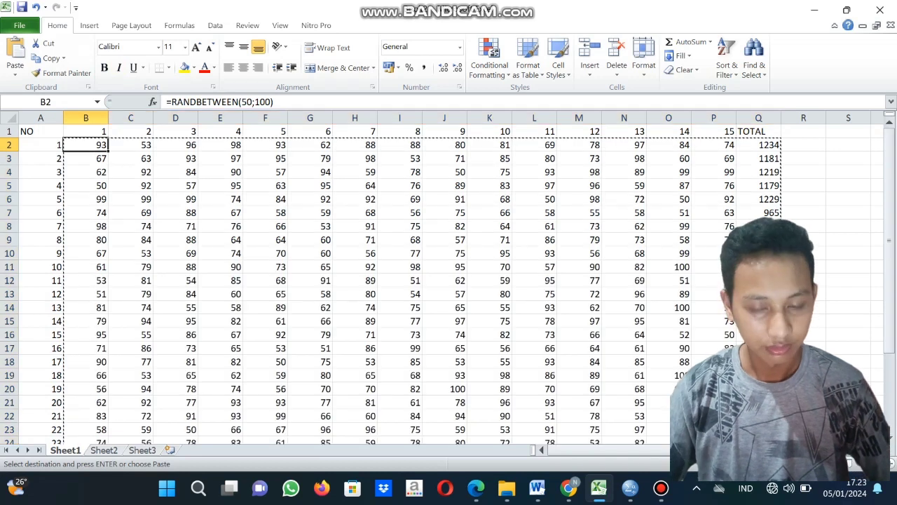
pyautogui.moveTo(86, 145); pyautogui.dragTo(684, 404)
pyautogui.hotkey('ctrl', 'c')
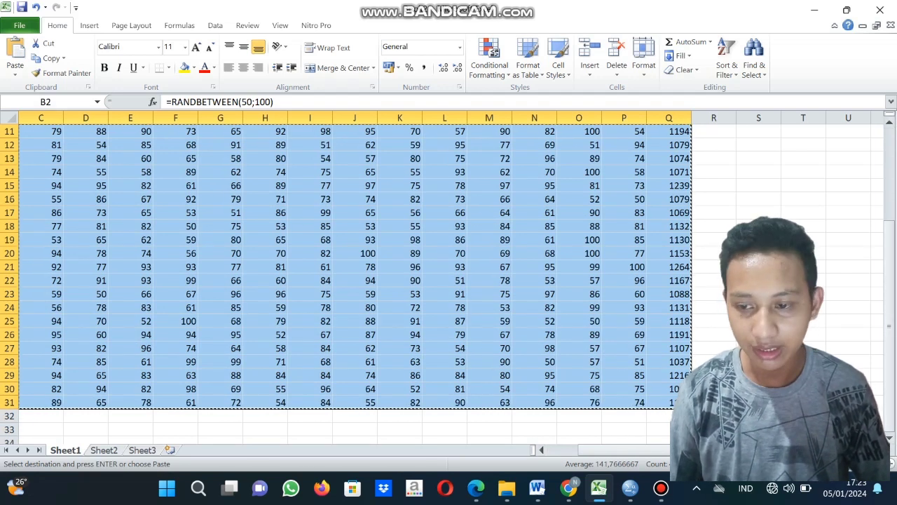
pyautogui.hscroll(-2, 449, 280)
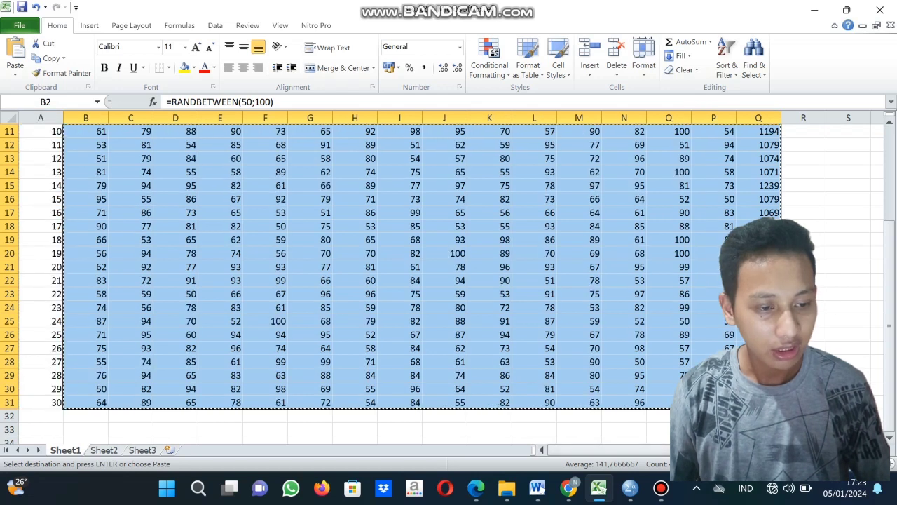
pyautogui.moveTo(889, 280); pyautogui.dragTo(889, 240)
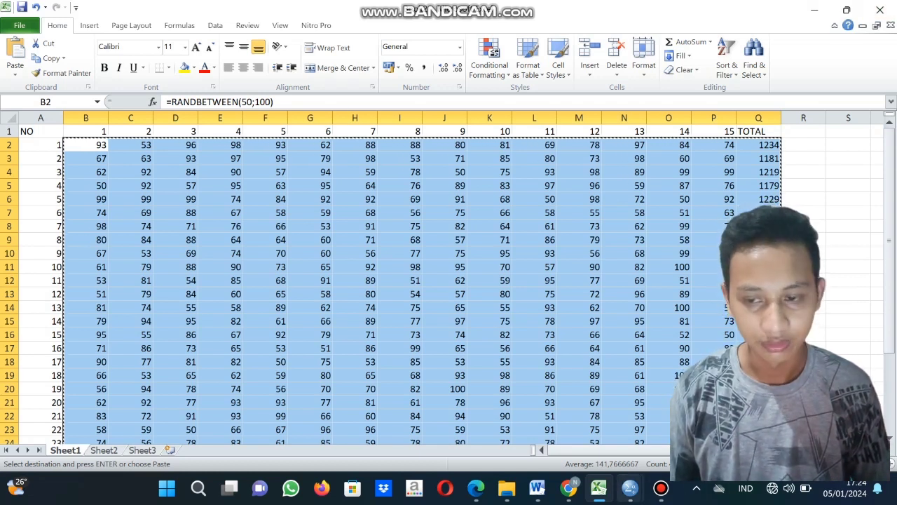
# Switch to the empty IBM SPSS Statistics Data Editor and paste the copied data starting at the first cell.
pyautogui.click(630, 489)
pyautogui.click(553, 417)
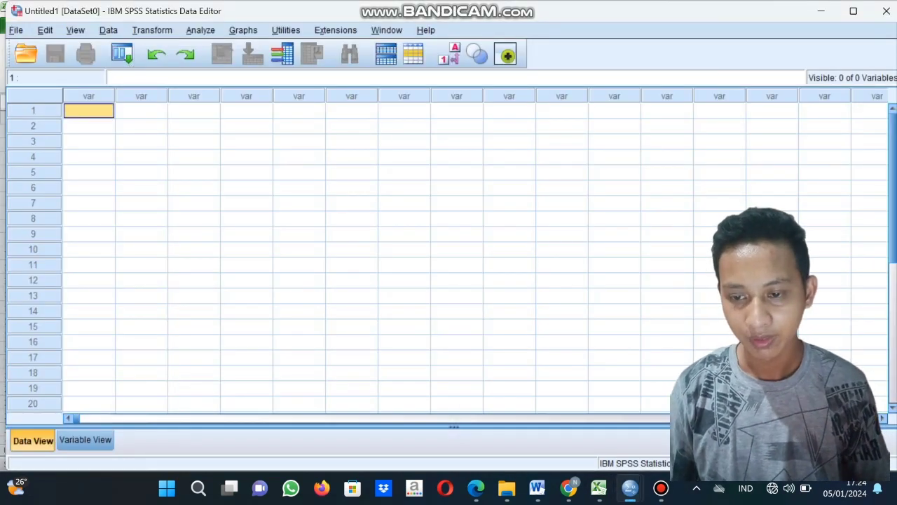
pyautogui.hotkey('ctrl', 'v')
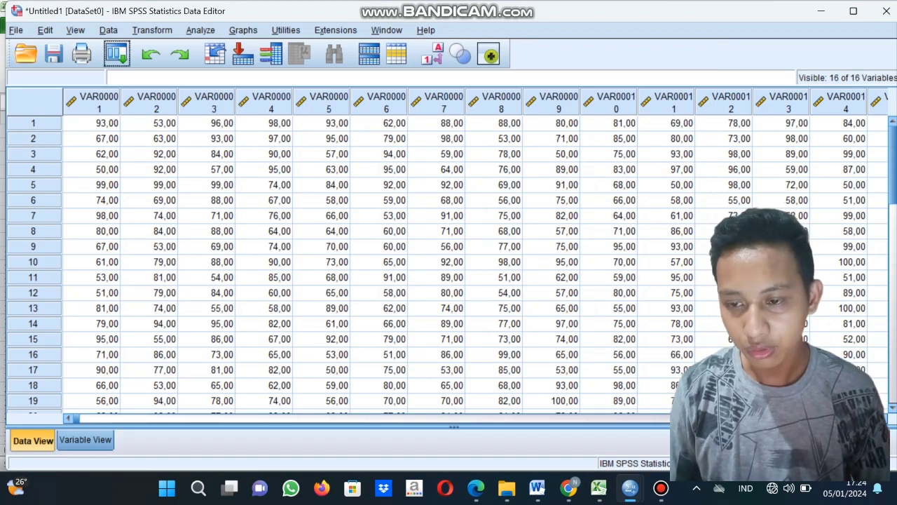
# Replace VAR000 with X in all the variable names.
pyautogui.click(85, 440)
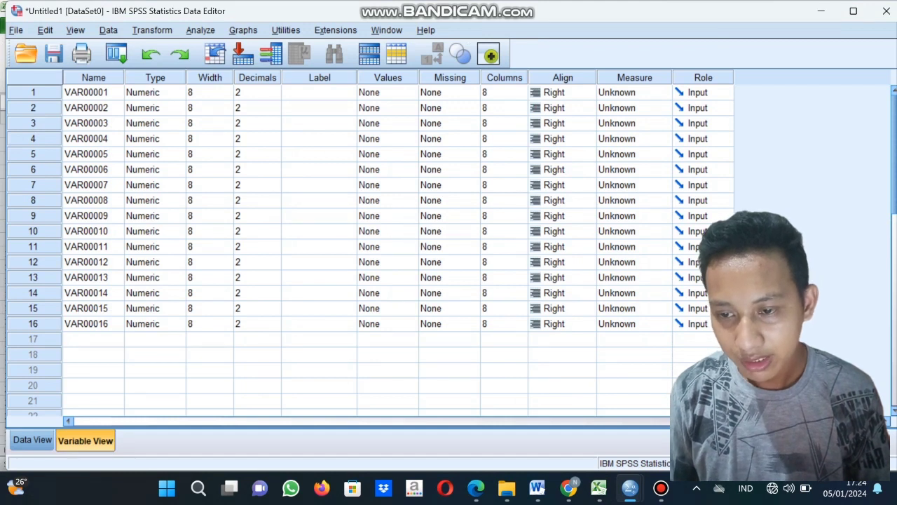
pyautogui.click(93, 77)
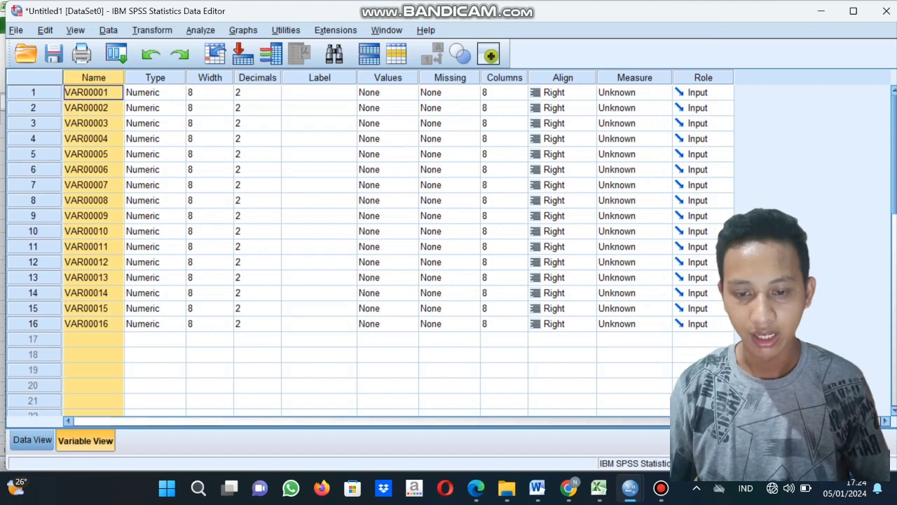
pyautogui.hotkey('ctrl', 'f')
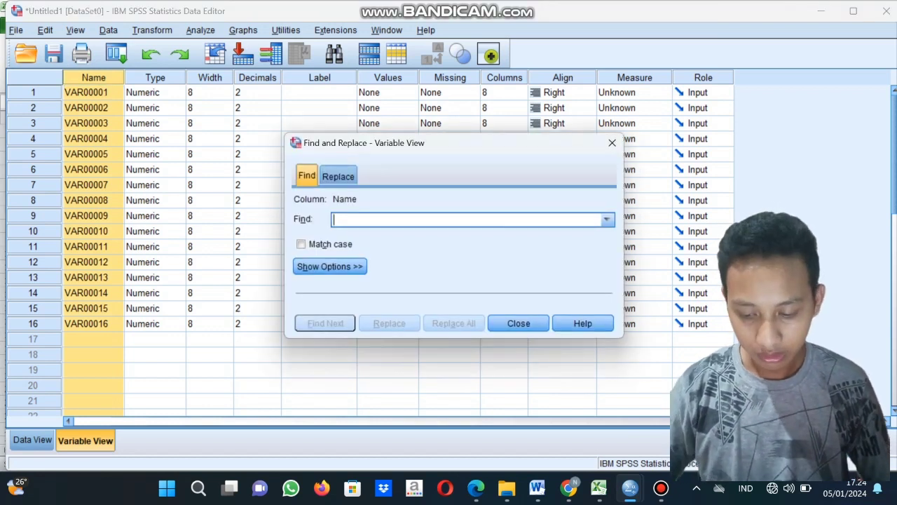
pyautogui.hotkey('ctrl', 'h')
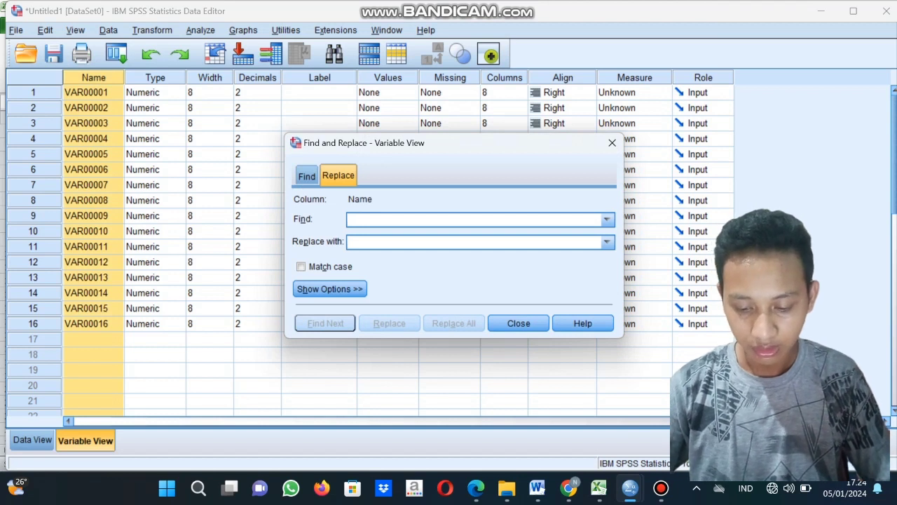
pyautogui.write('VAR')
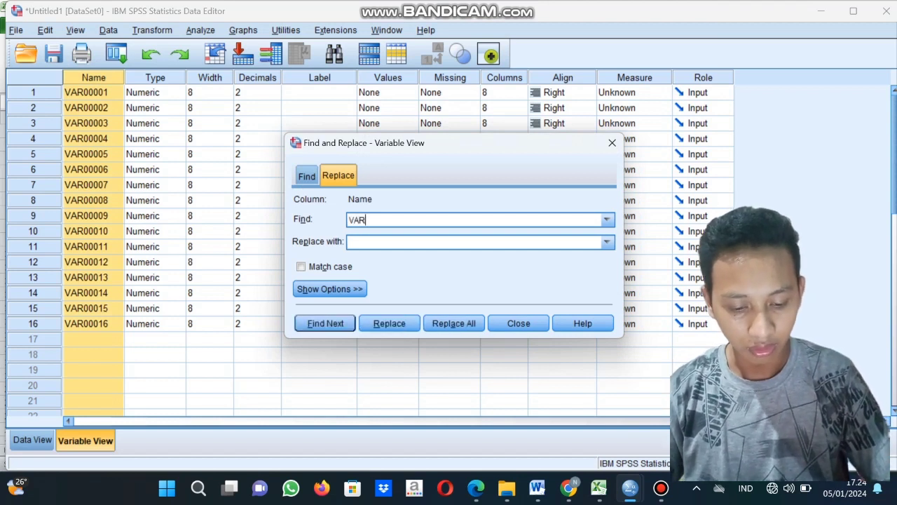
pyautogui.write('000')
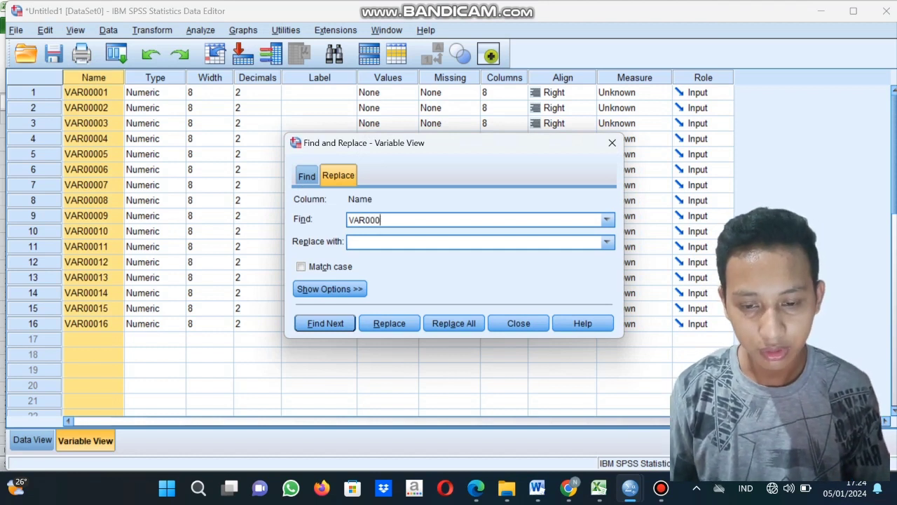
pyautogui.click(350, 242)
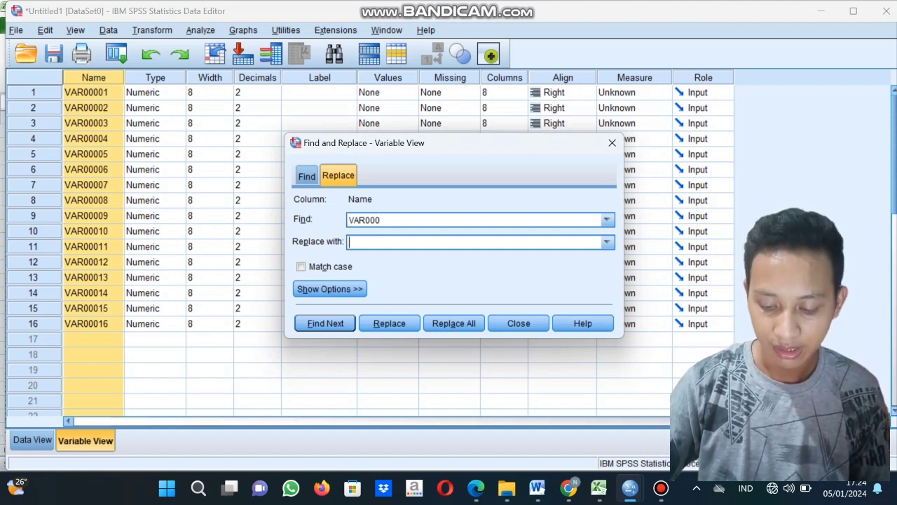
pyautogui.write('x')
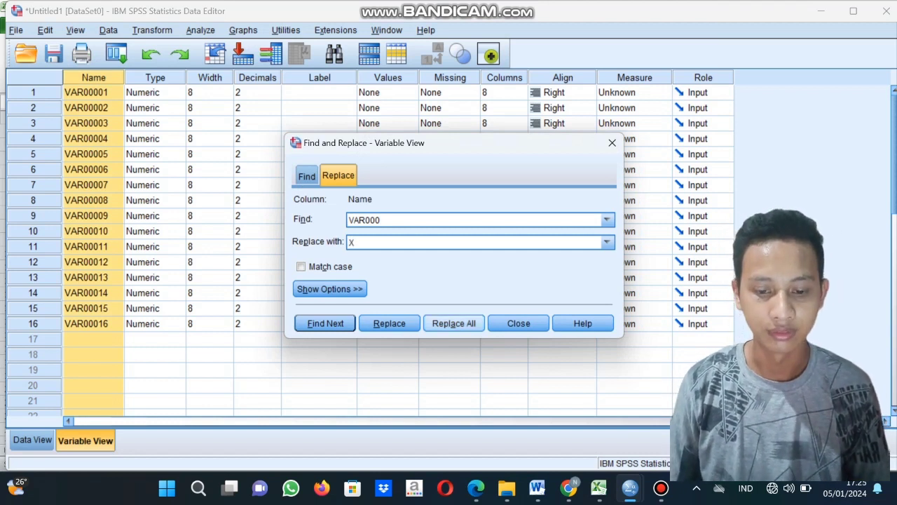
pyautogui.click(453, 323)
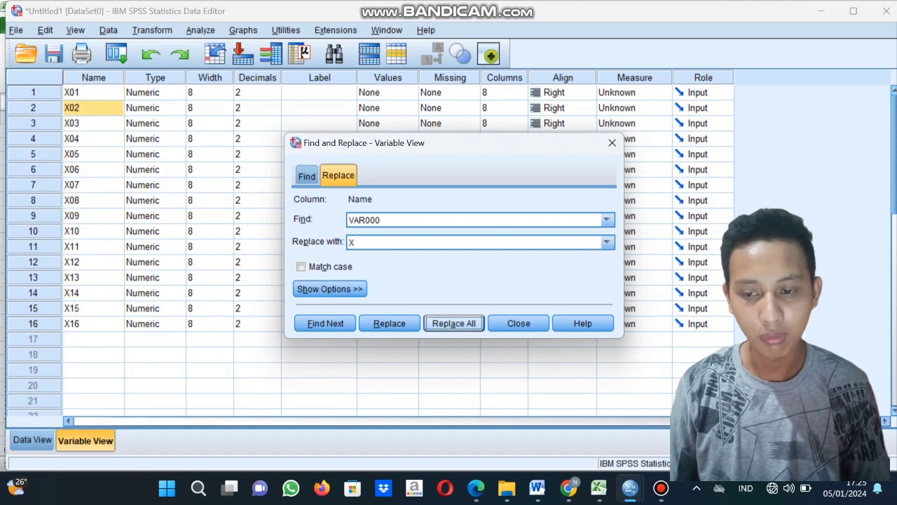
pyautogui.click(612, 142)
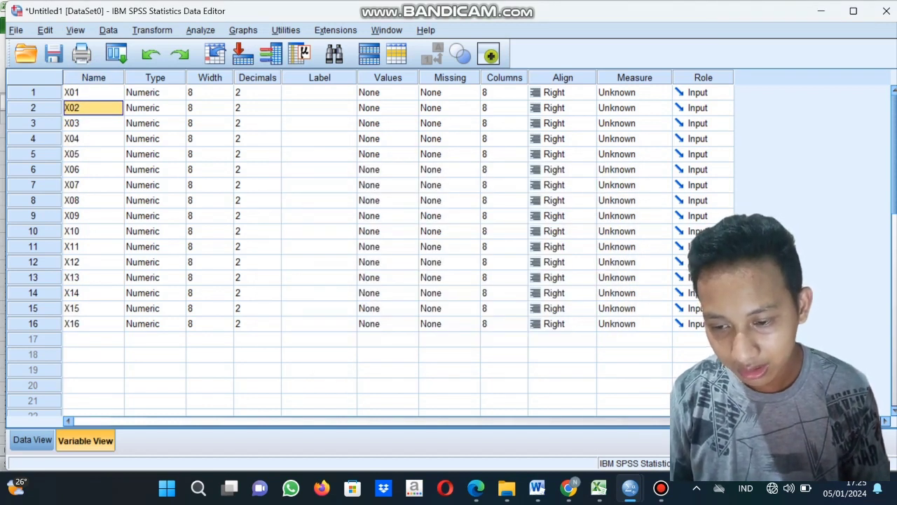
# Rename the last variable, X16, as TOTAL.
pyautogui.click(93, 323)
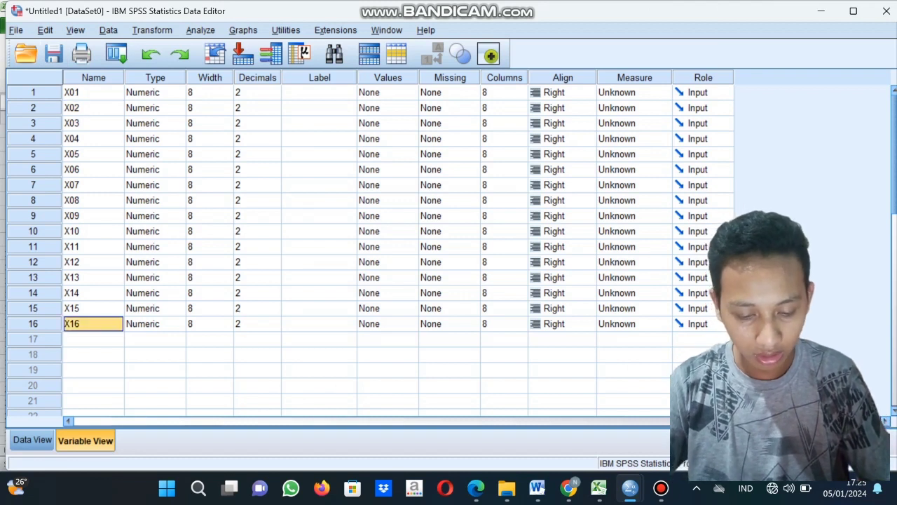
pyautogui.press('BackSpace')
pyautogui.write('TO')
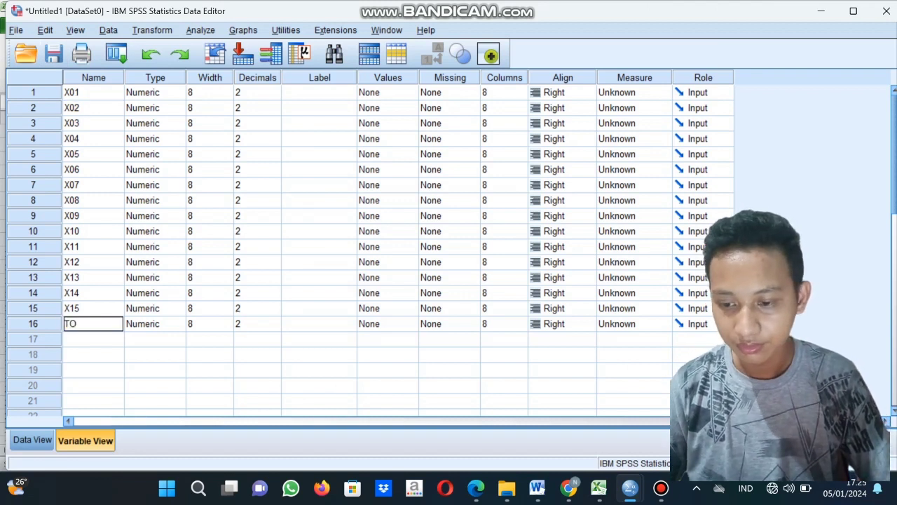
pyautogui.write('TAL')
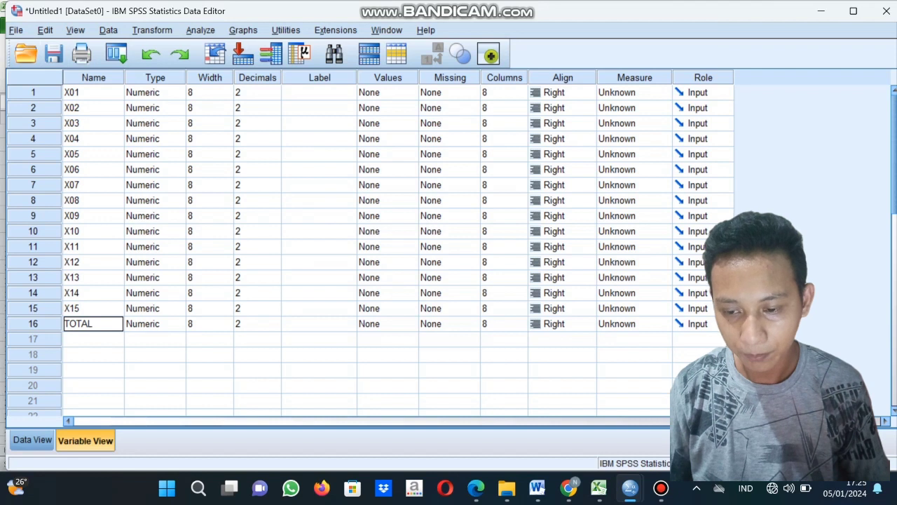
pyautogui.press('Return')
pyautogui.press('Up')
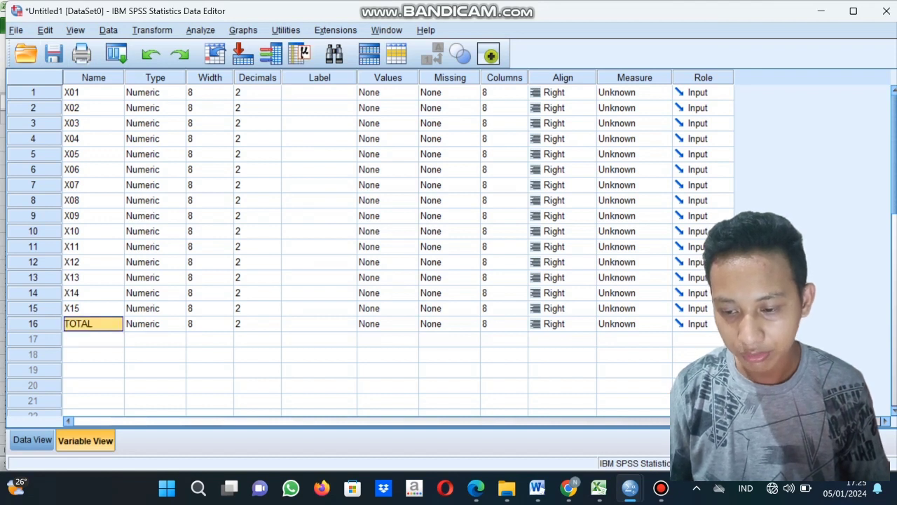
# Run a two-tailed bivariate Pearson correlation on all variables, X01 through X15 and TOTAL, with significant correlations flagged.
pyautogui.hotkey('ctrl', 't')
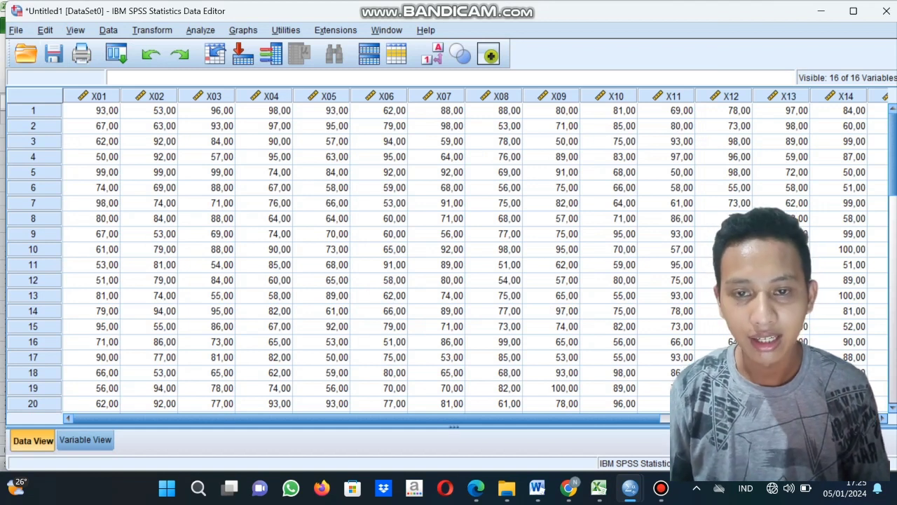
pyautogui.click(200, 30)
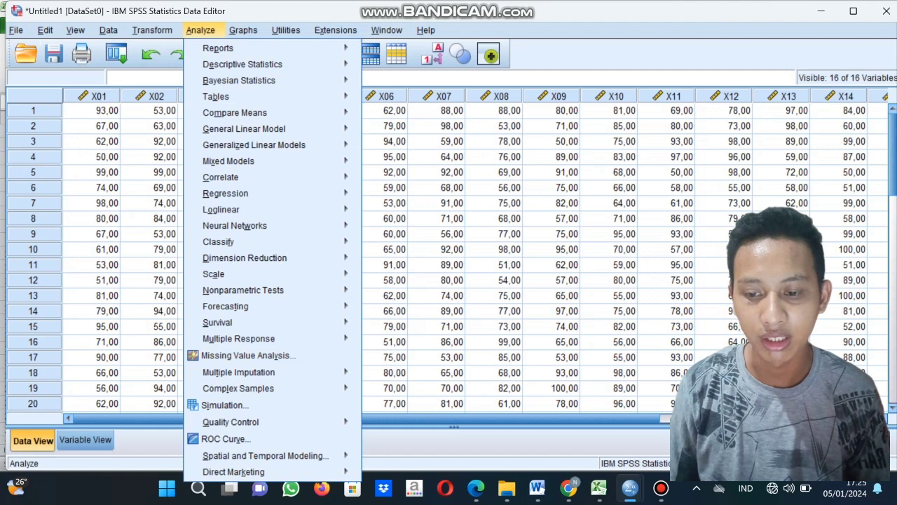
pyautogui.moveTo(225, 193)
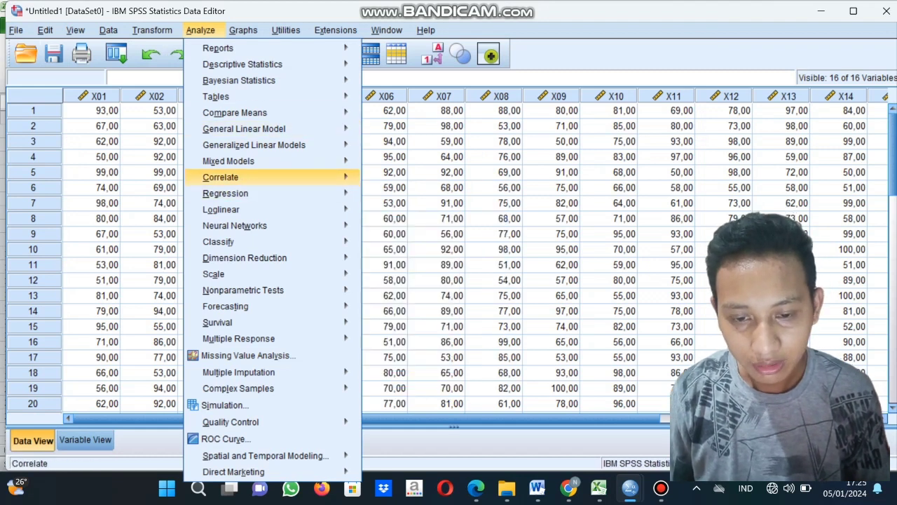
pyautogui.moveTo(225, 177)
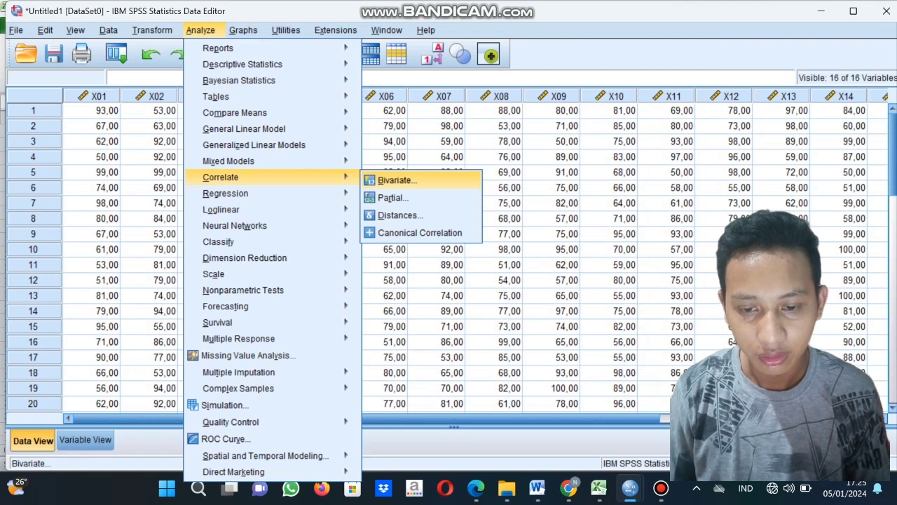
pyautogui.click(397, 180)
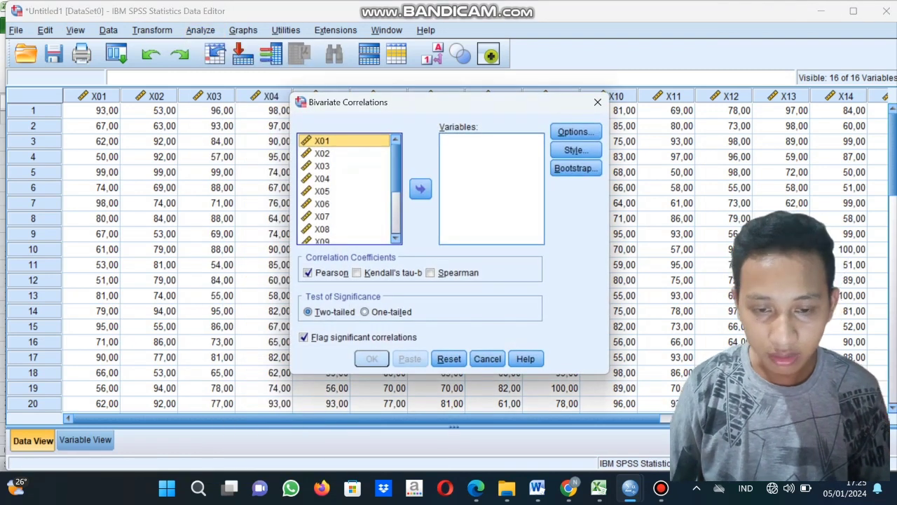
pyautogui.hotkey('ctrl', 'a')
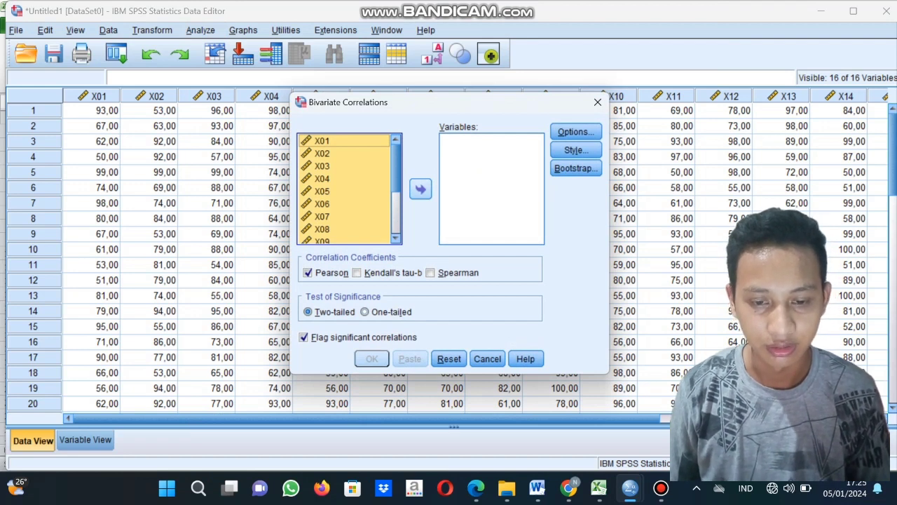
pyautogui.click(421, 188)
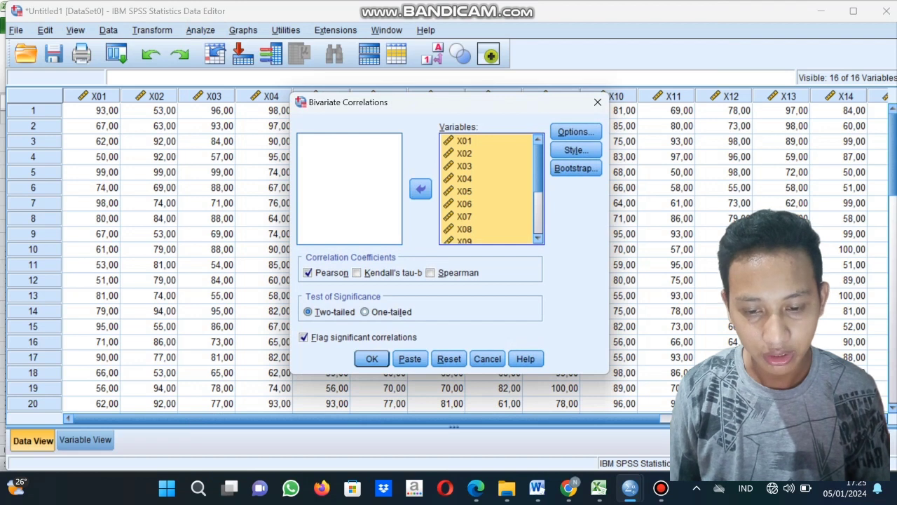
pyautogui.click(371, 358)
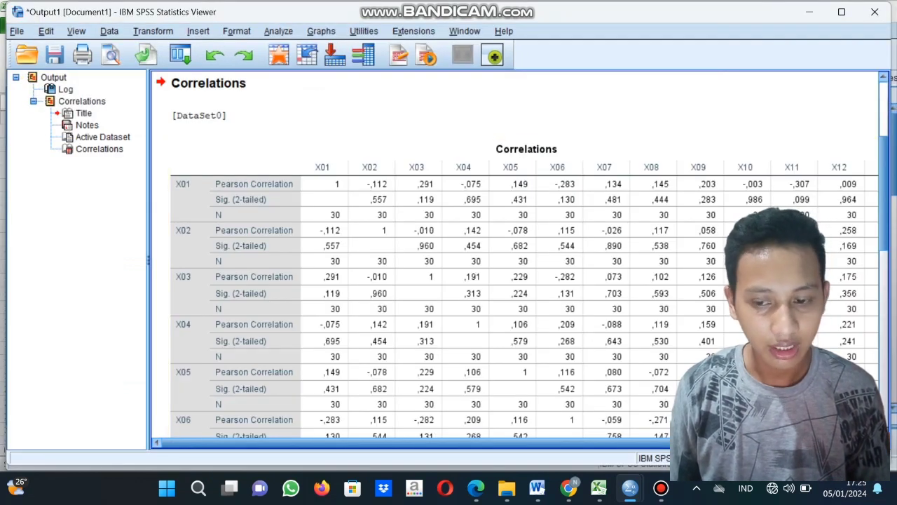
# Examine the Correlations output table across all items, including the Pearson correlation and significance values in the TOTAL column.
pyautogui.scroll(4, 522, 253)
pyautogui.scroll(-2, 522, 252)
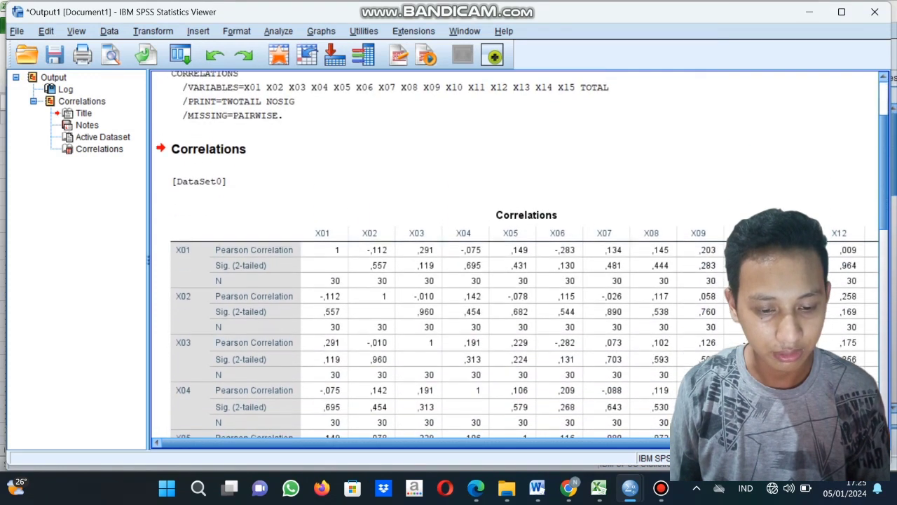
pyautogui.scroll(-1, 522, 315)
pyautogui.moveTo(582, 443); pyautogui.dragTo(644, 452)
pyautogui.hscroll(-3, 421, 330)
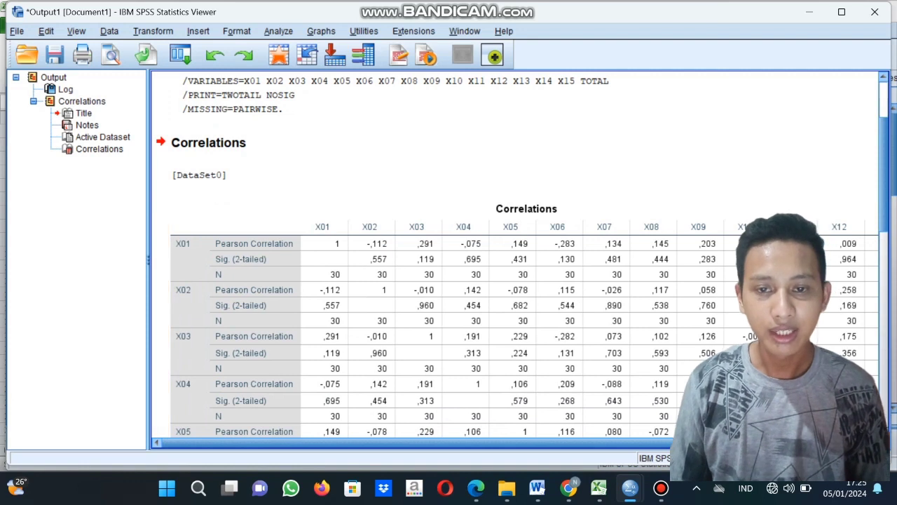
pyautogui.click(208, 142)
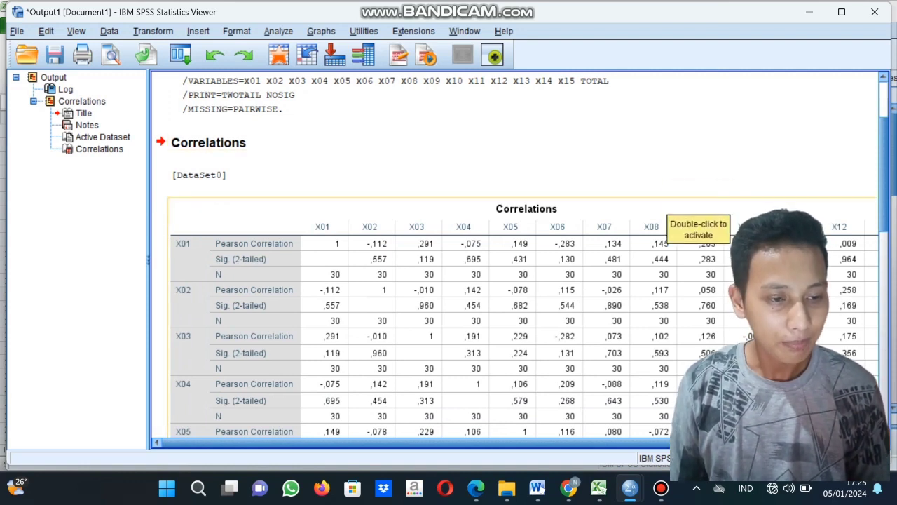
pyautogui.scroll(3, 515, 281)
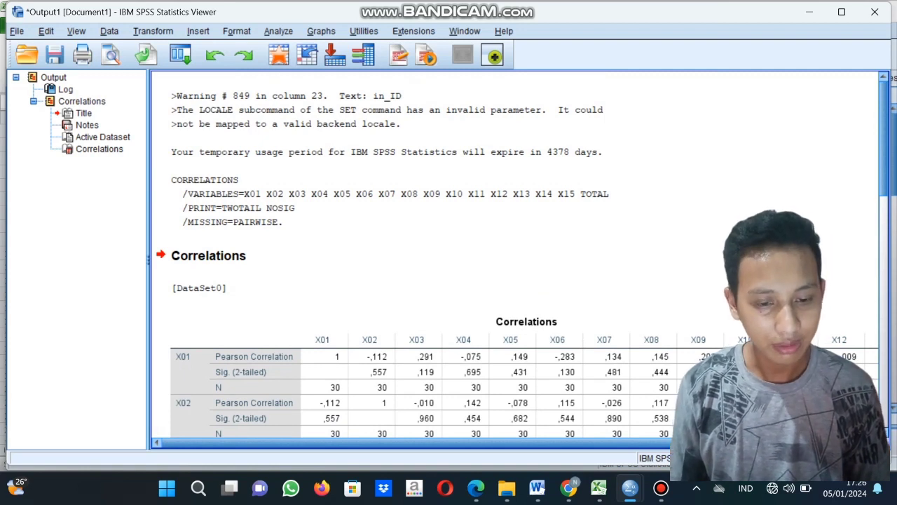
pyautogui.scroll(-5, 519, 257)
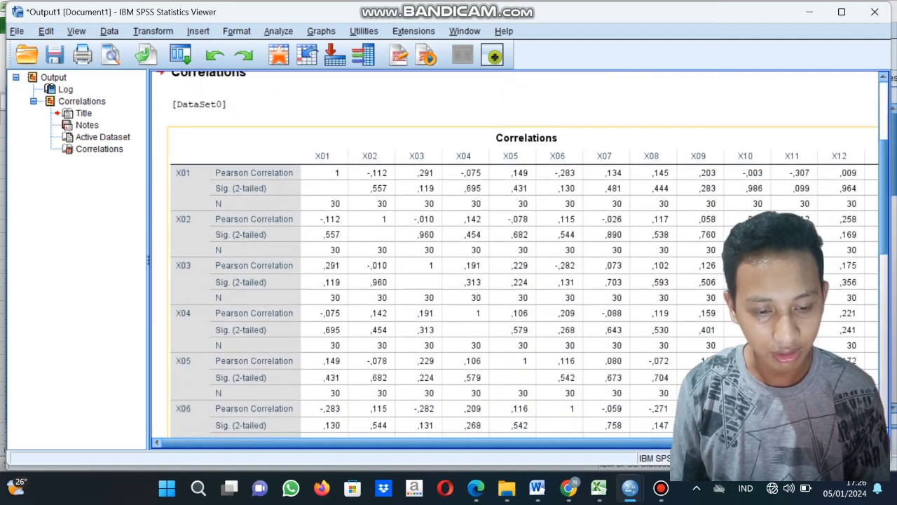
pyautogui.moveTo(690, 443); pyautogui.dragTo(726, 455)
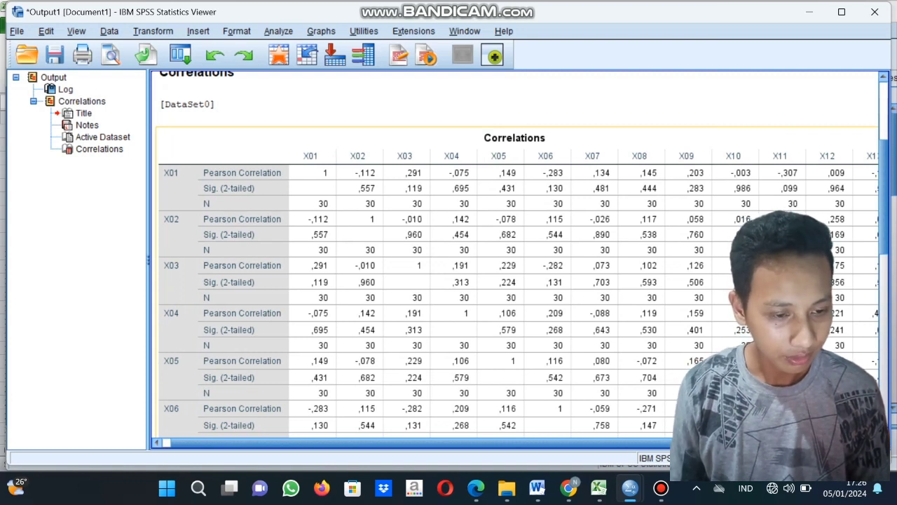
pyautogui.moveTo(727, 442)
pyautogui.mouseDown()
pyautogui.moveTo(842, 443)
pyautogui.moveTo(719, 442)
pyautogui.mouseUp()
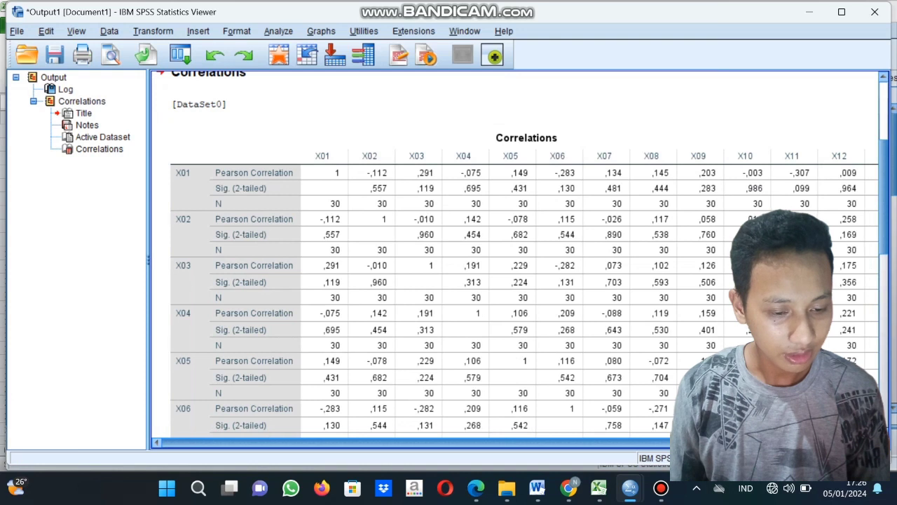
pyautogui.hscroll(5, 516, 280)
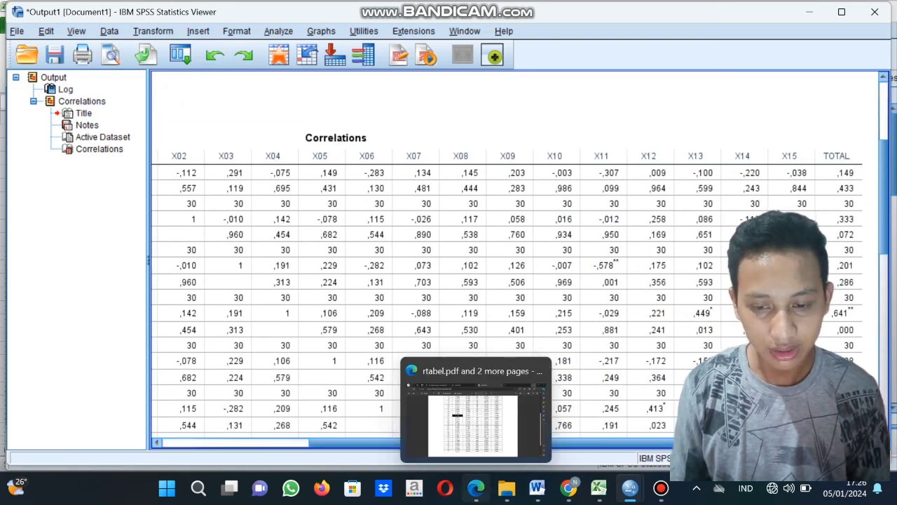
# Switch to rtabel.pdf in Edge to consult the r-table critical values, and return to the TOTAL correlations in the SPSS output.
pyautogui.click(476, 488)
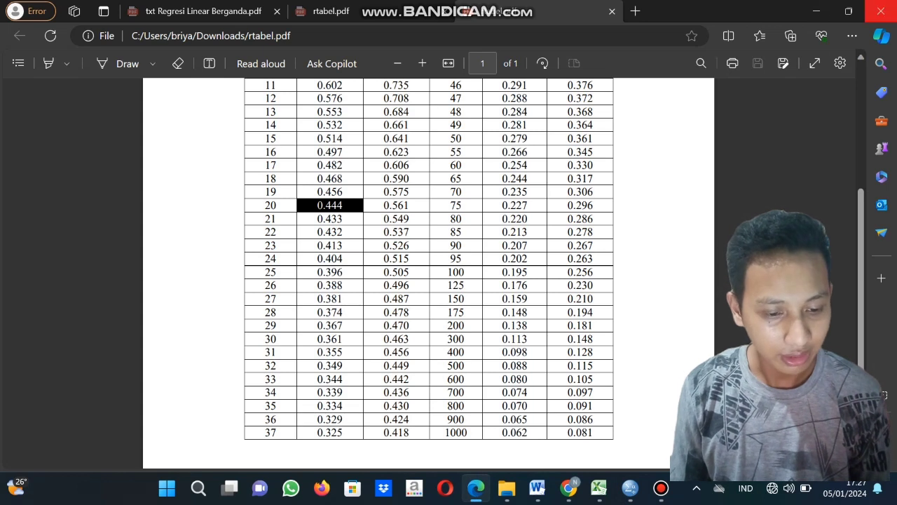
pyautogui.click(814, 11)
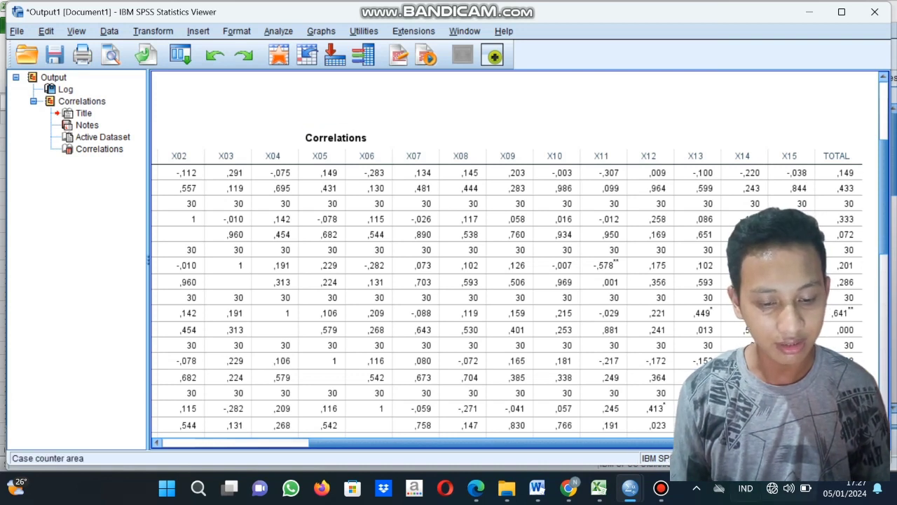
pyautogui.moveTo(771, 443)
pyautogui.mouseDown()
pyautogui.moveTo(682, 442)
pyautogui.moveTo(771, 442)
pyautogui.mouseUp()
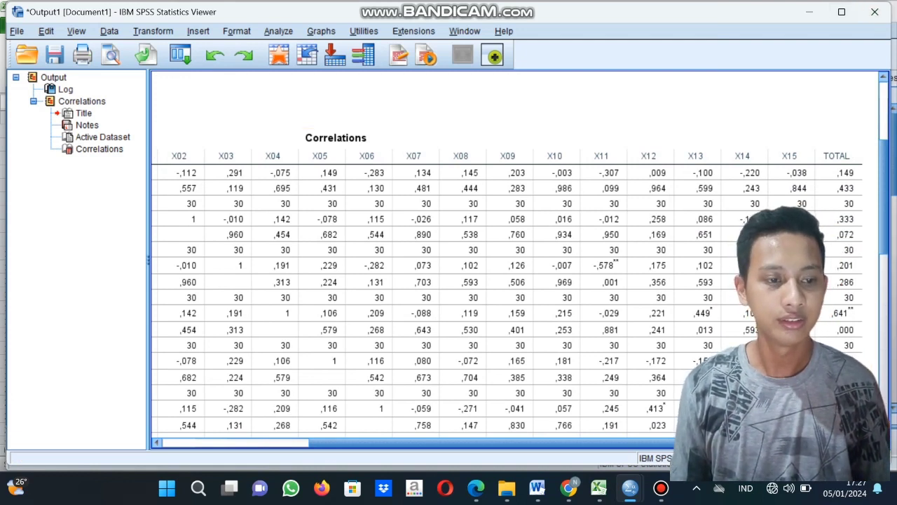
# Close the correlation output viewer without saving its contents.
pyautogui.click(875, 12)
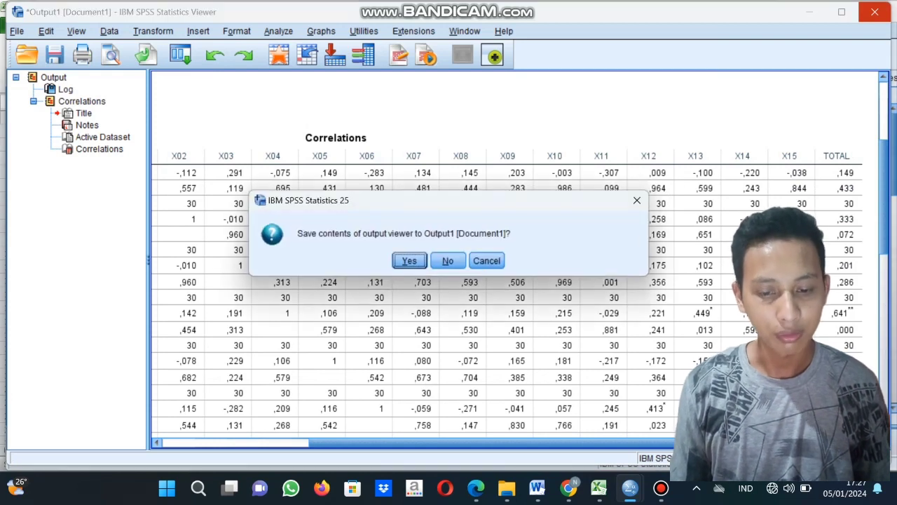
pyautogui.press('Tab')
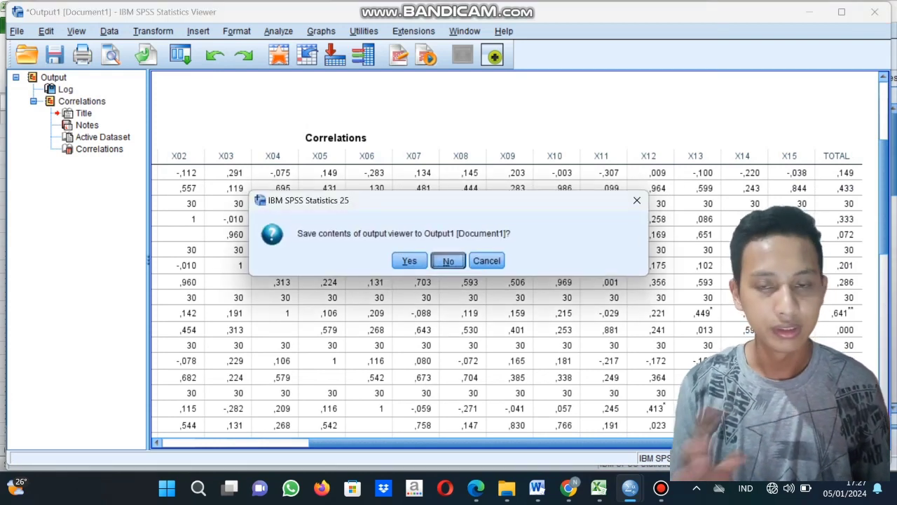
pyautogui.press('Return')
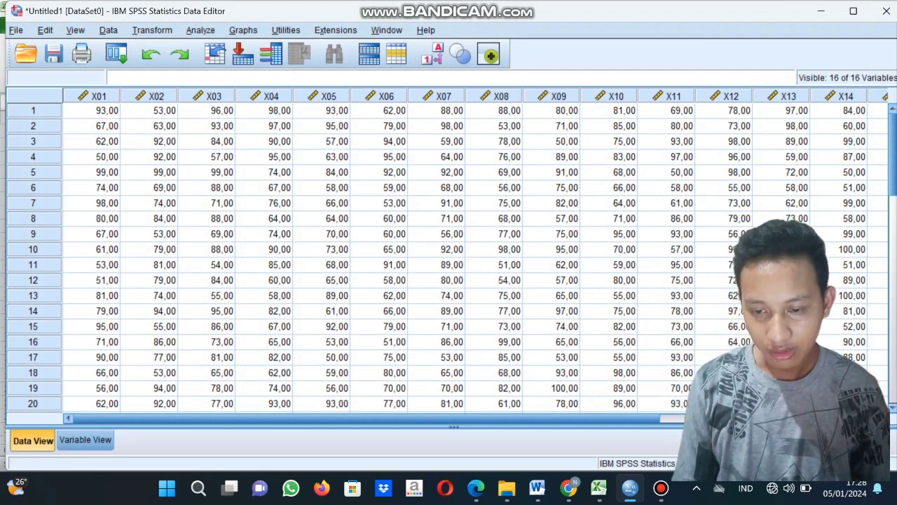
# Open the Reliability Analysis dialog for the current dataset.
pyautogui.hotkey('alt', 'a')
pyautogui.moveTo(214, 273)
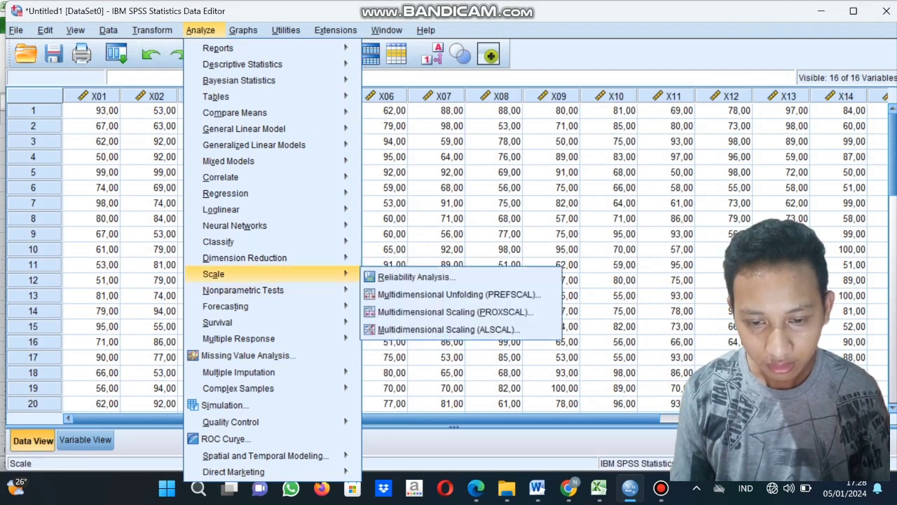
pyautogui.press('Down')
pyautogui.press('Up')
pyautogui.press('Right')
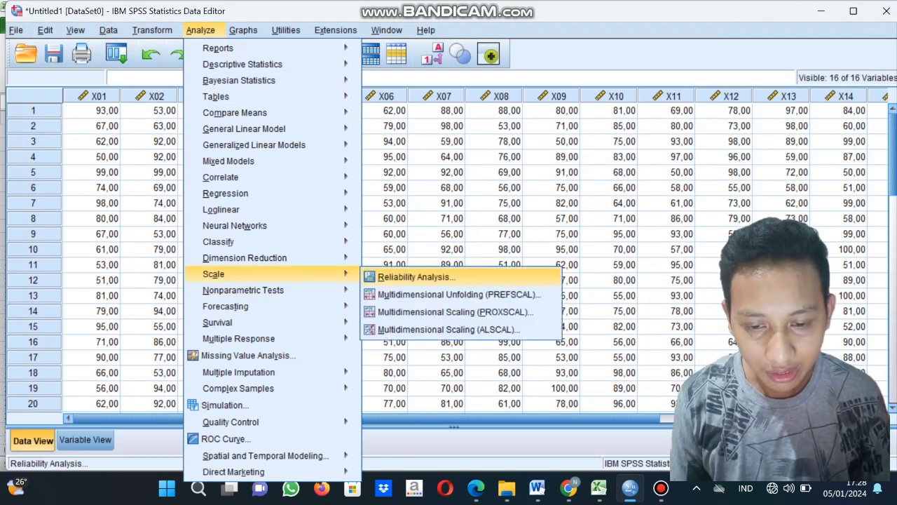
pyautogui.press('Down')
pyautogui.press('Up')
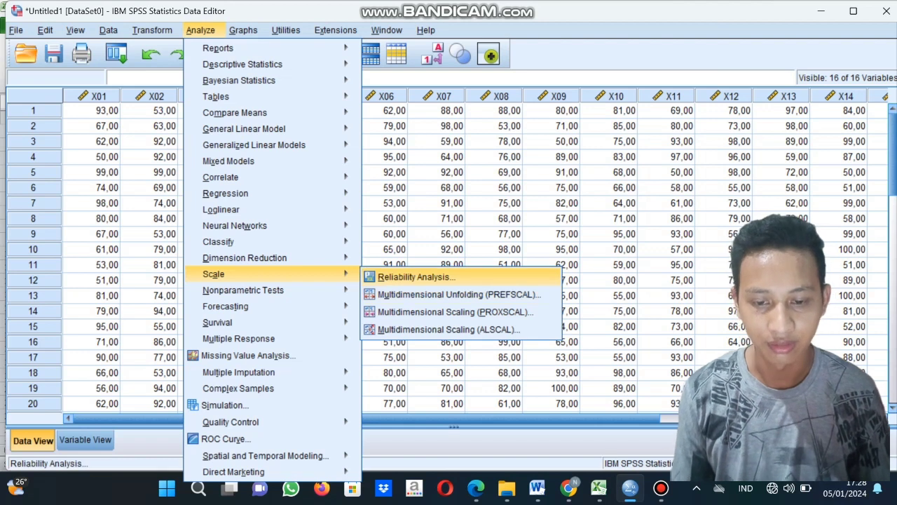
pyautogui.press('Return')
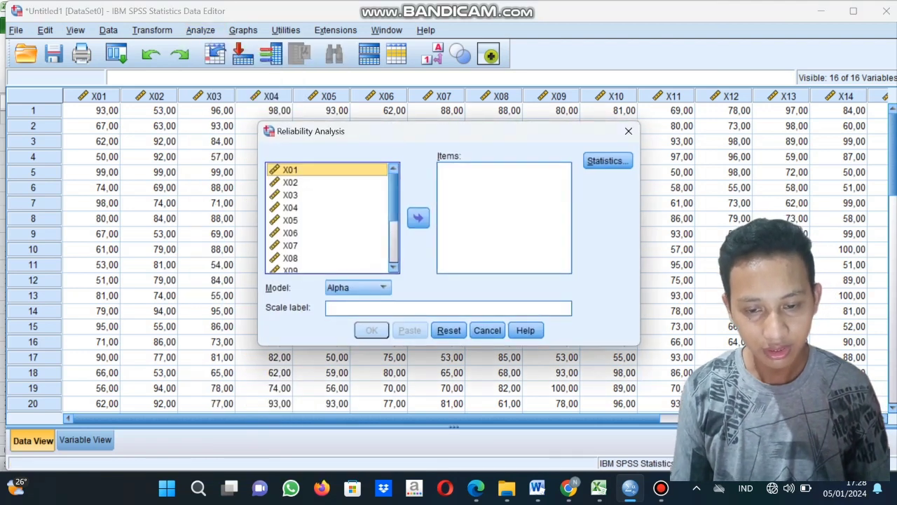
# Add variables X01 through X15 as the reliability items, leaving TOTAL out.
pyautogui.scroll(-3, 330, 218)
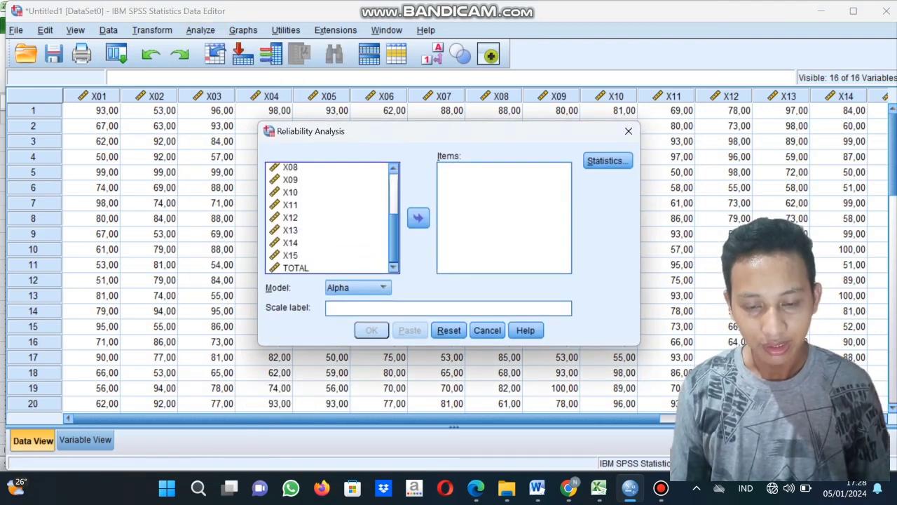
pyautogui.scroll(3, 329, 218)
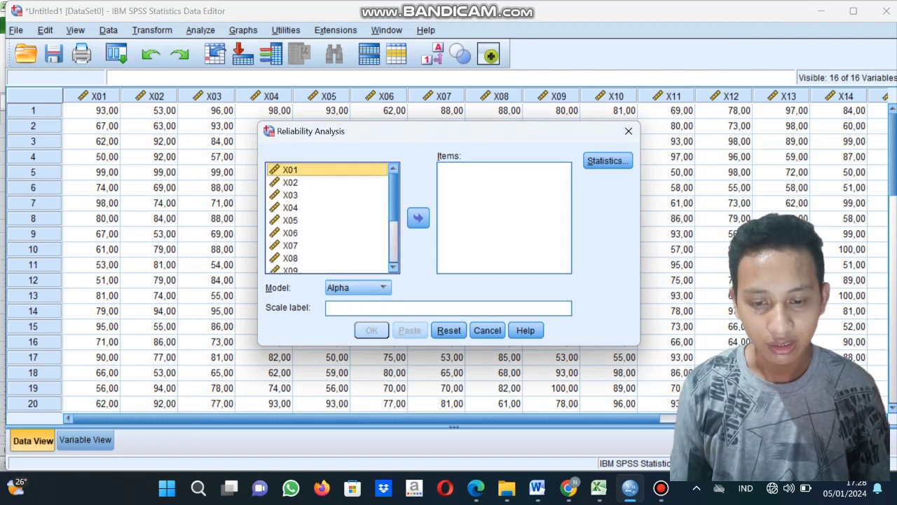
pyautogui.scroll(-3, 330, 217)
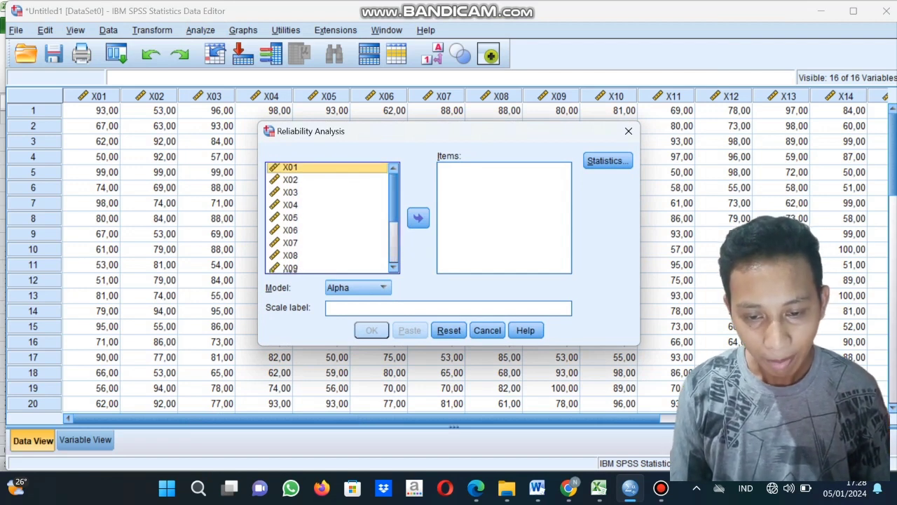
pyautogui.scroll(3, 329, 218)
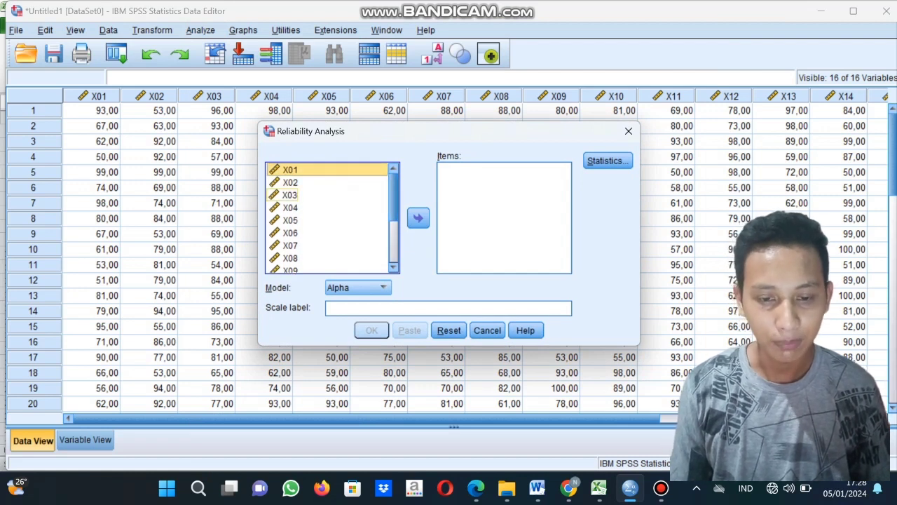
pyautogui.scroll(-3, 330, 217)
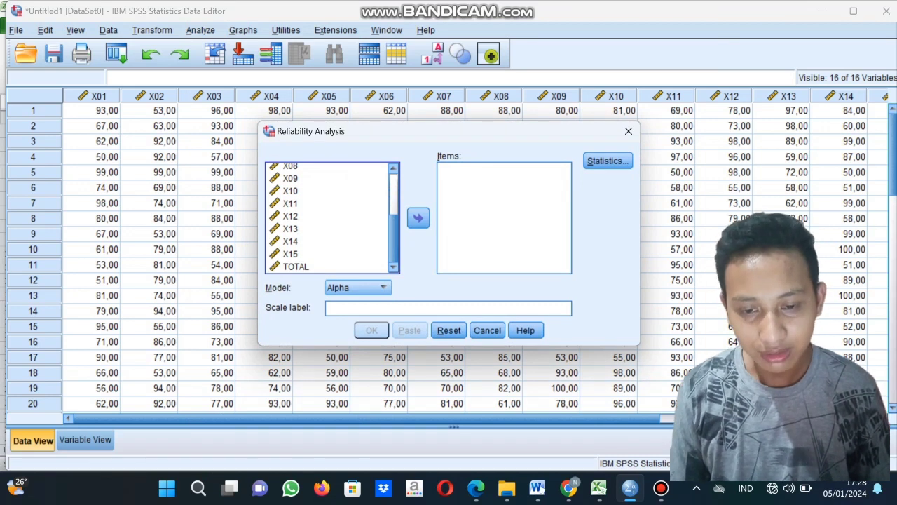
pyautogui.scroll(3, 329, 217)
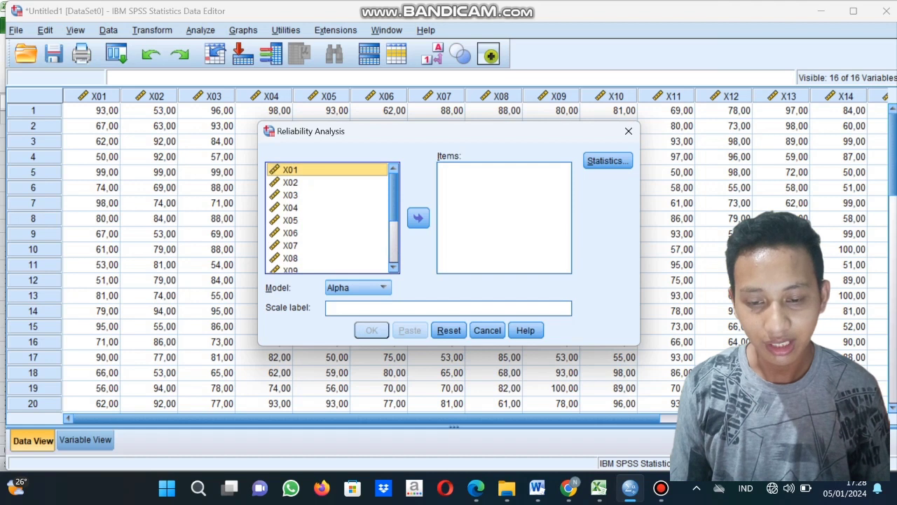
pyautogui.scroll(-3, 329, 218)
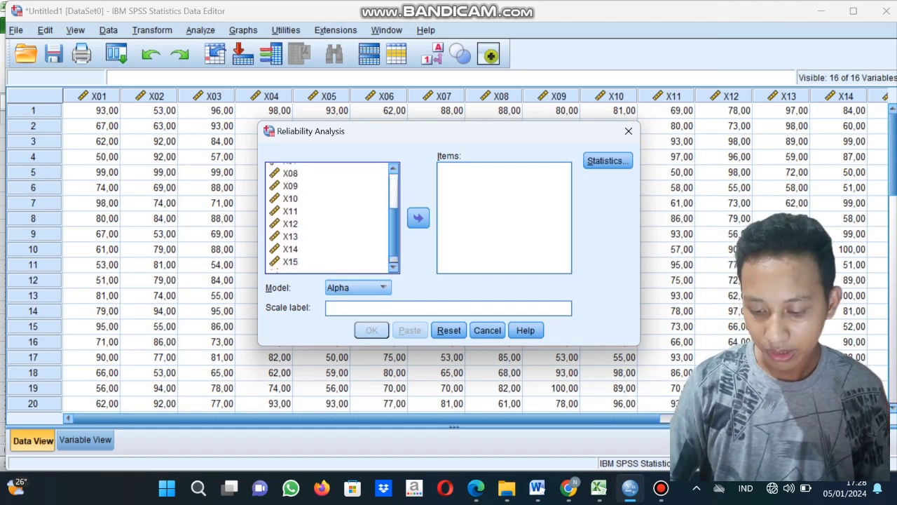
pyautogui.scroll(-1, 329, 218)
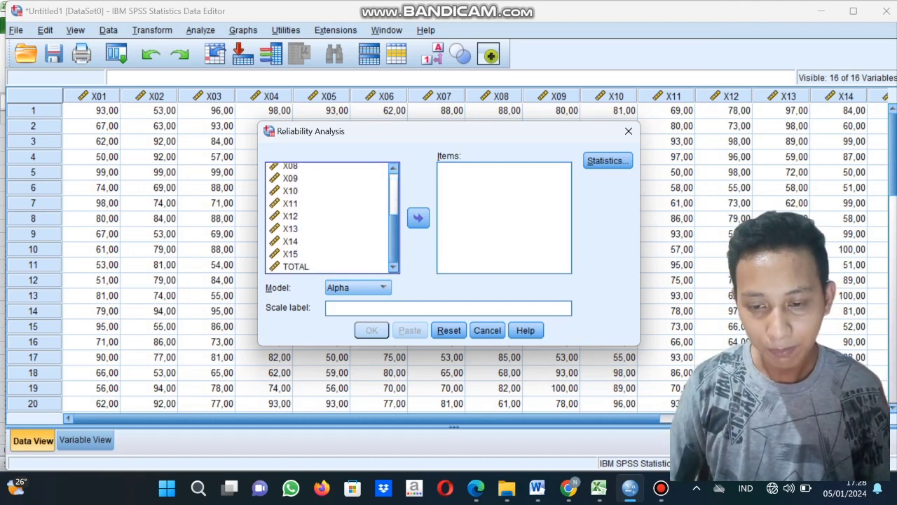
pyautogui.hotkey('ctrl', 'a')
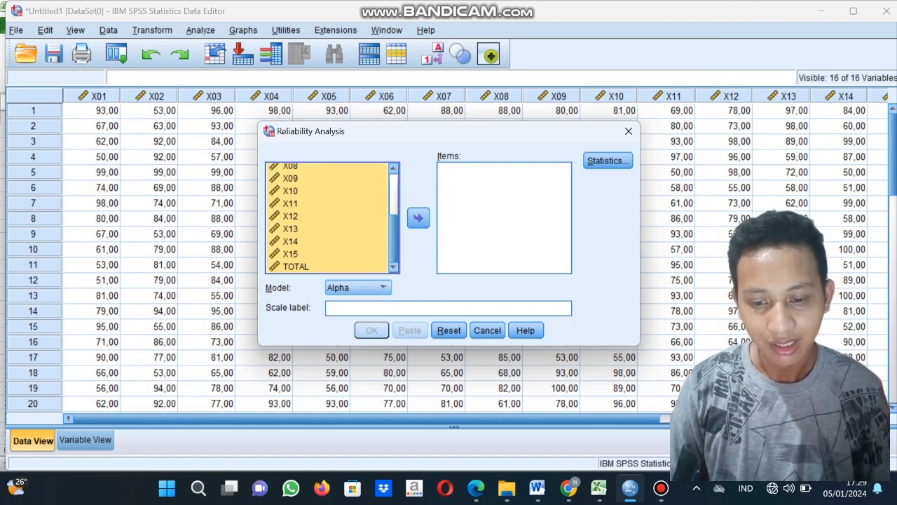
pyautogui.keyDown('ctrl'); pyautogui.click(295, 266); pyautogui.keyUp('ctrl')
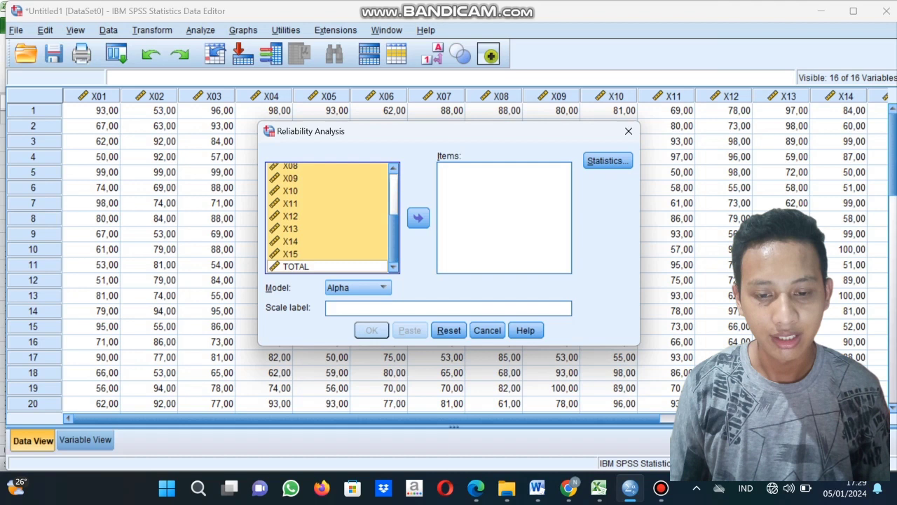
pyautogui.click(418, 218)
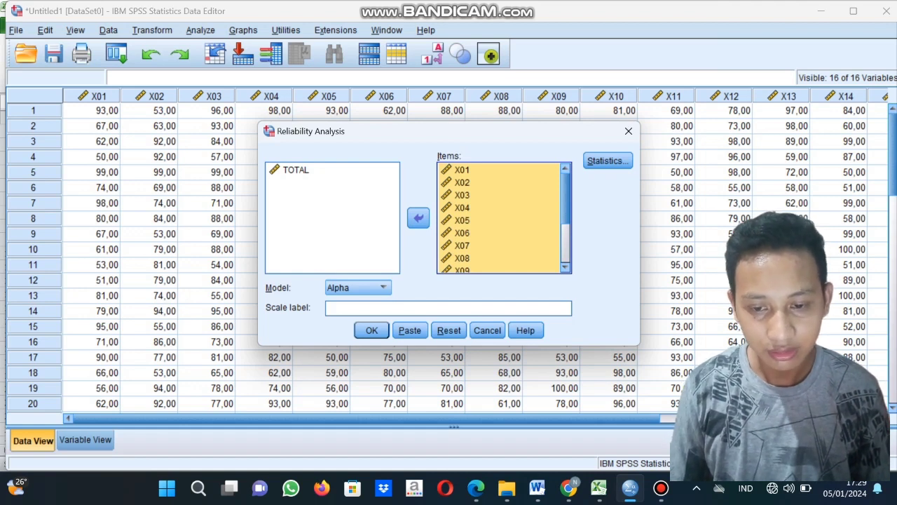
# Enable the Scale if item deleted descriptives and run the reliability analysis with the Alpha model.
pyautogui.click(607, 161)
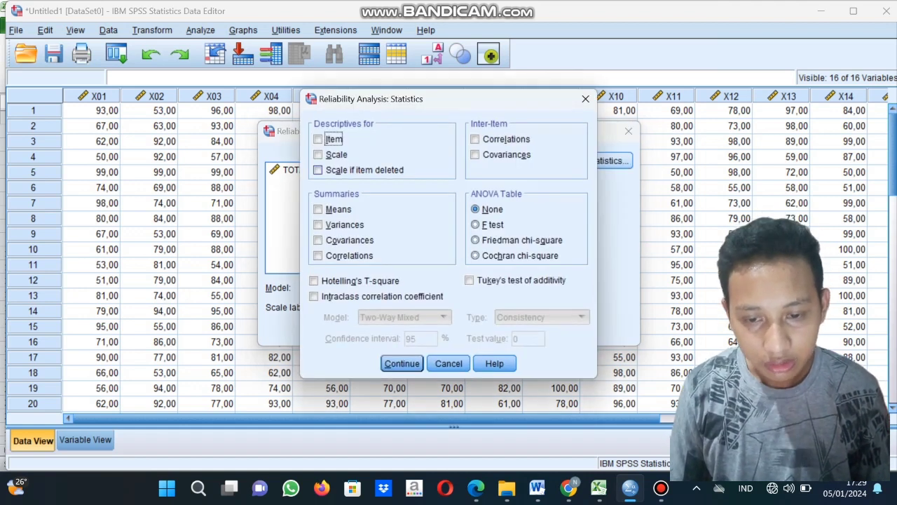
pyautogui.click(319, 169)
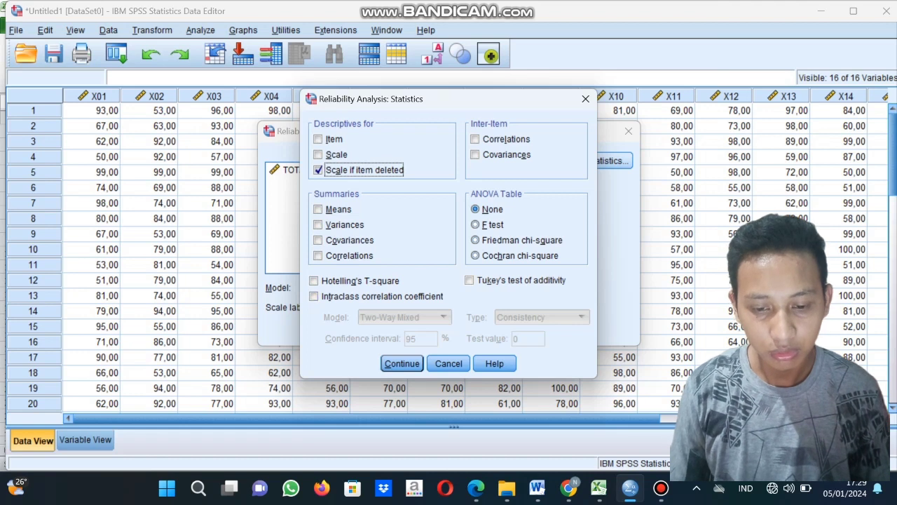
pyautogui.click(402, 363)
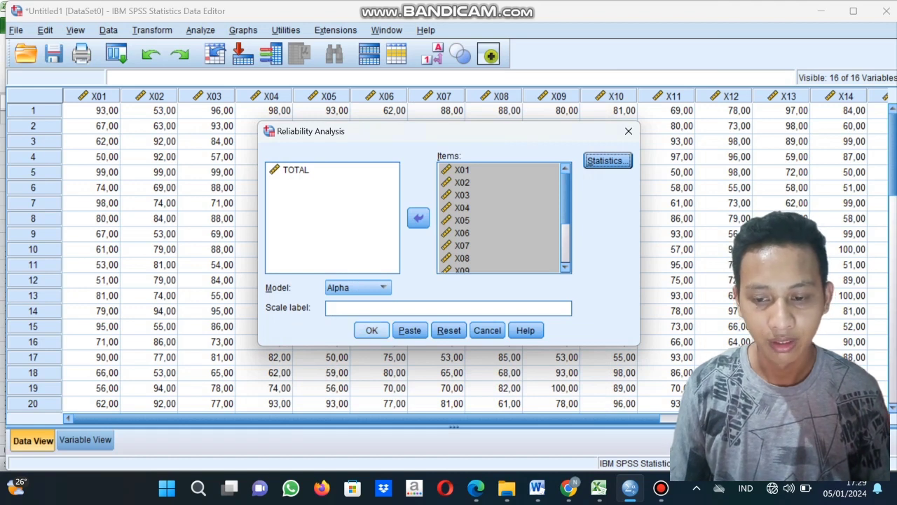
pyautogui.click(371, 330)
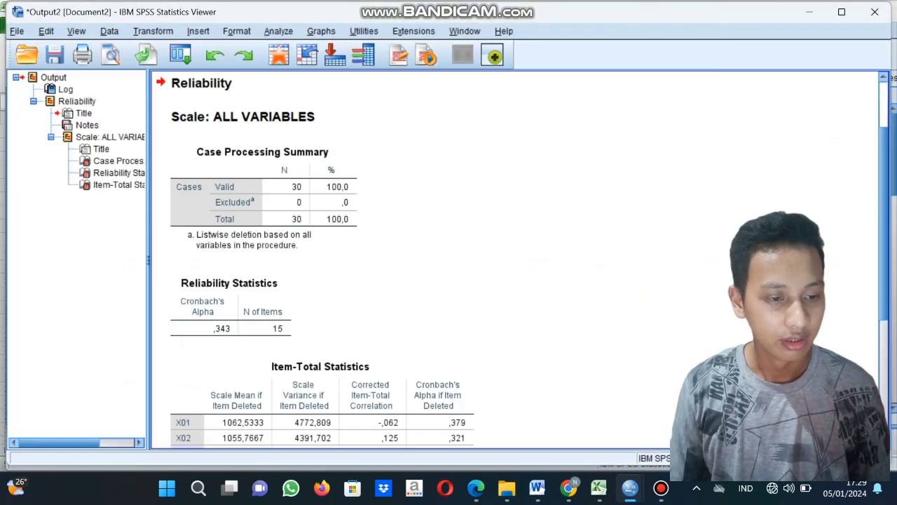
# Examine the Cronbach's Alpha in the Reliability Statistics table and the per-item values in the Item-Total Statistics table.
pyautogui.scroll(-5, 515, 259)
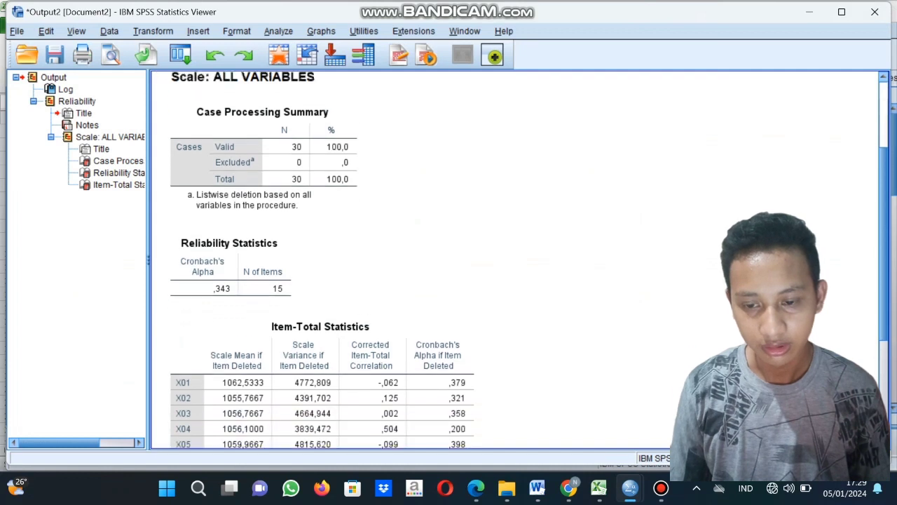
pyautogui.scroll(2, 516, 259)
pyautogui.scroll(-1, 515, 259)
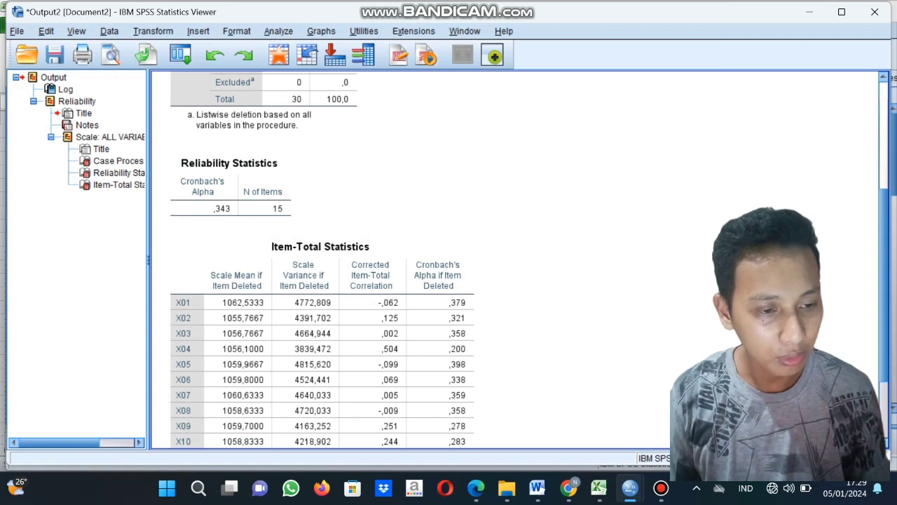
pyautogui.scroll(3, 323, 316)
pyautogui.scroll(-2, 322, 315)
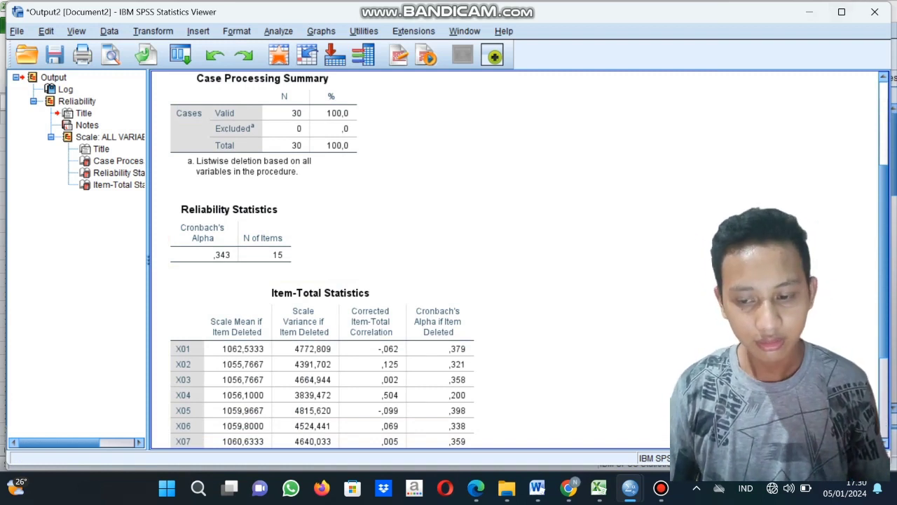
# Save the reliability output as K.spv without overwriting the existing Output2.spv, and close its viewer.
pyautogui.hotkey('ctrl', 's')
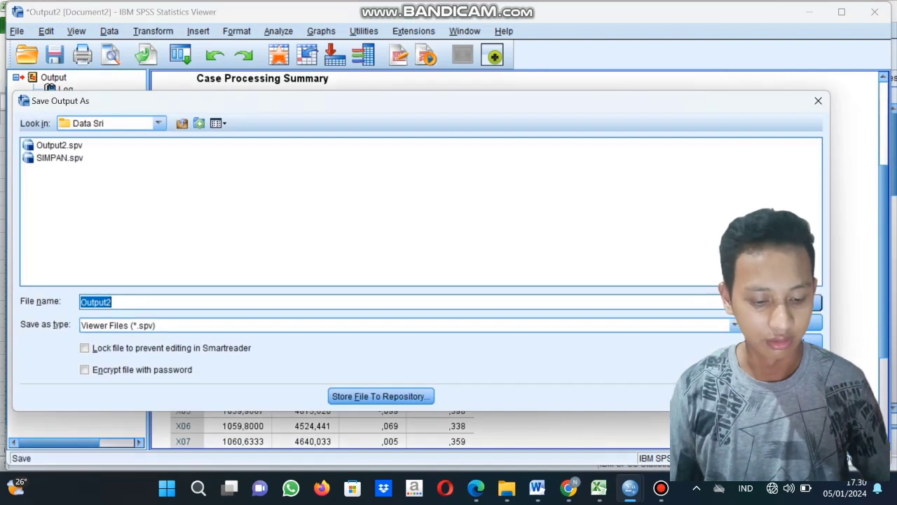
pyautogui.press('Return')
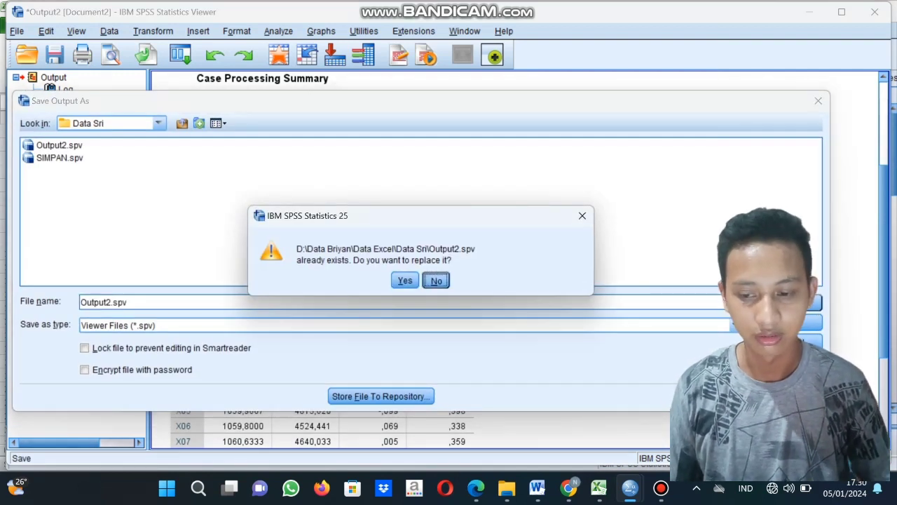
pyautogui.press('Return')
pyautogui.press('Return')
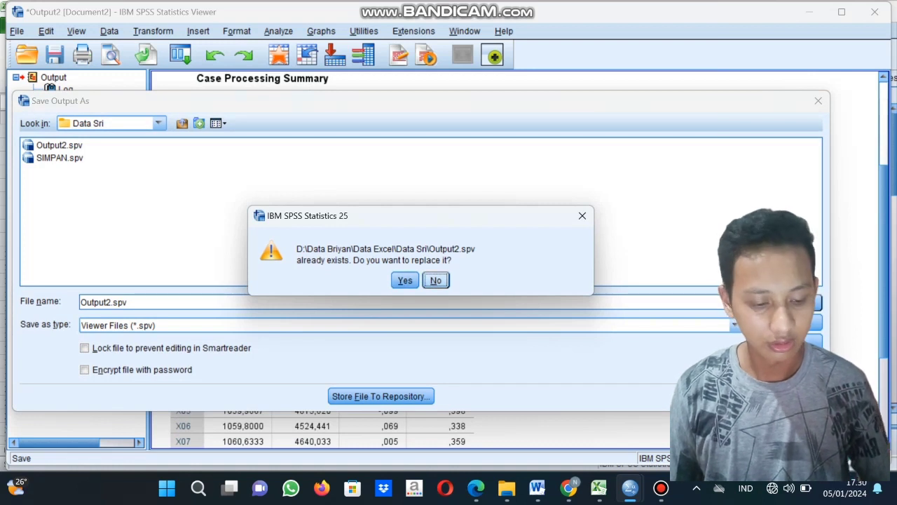
pyautogui.press('Return')
pyautogui.press('BackSpace')
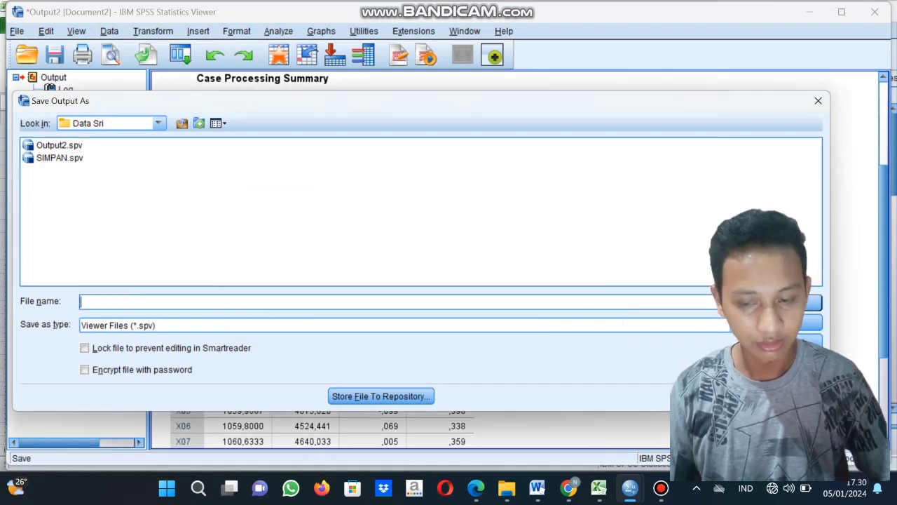
pyautogui.write('K')
pyautogui.press('Escape')
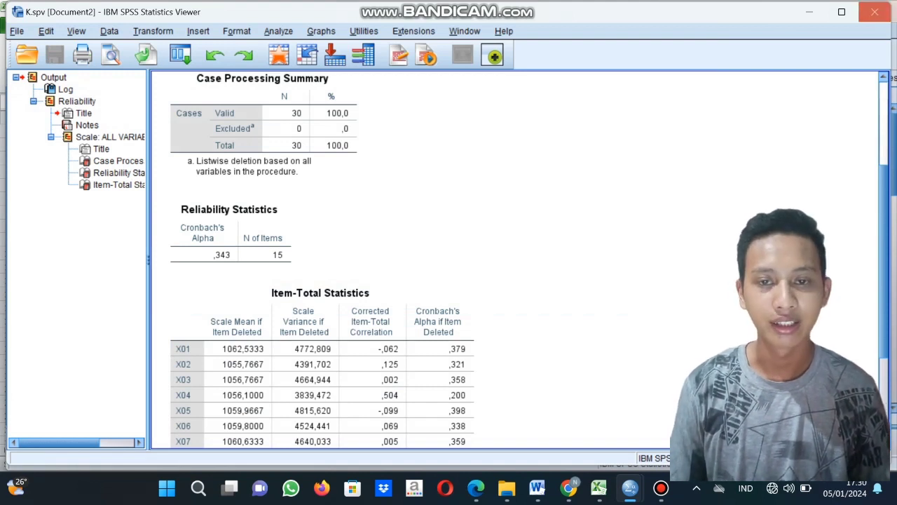
pyautogui.click(875, 12)
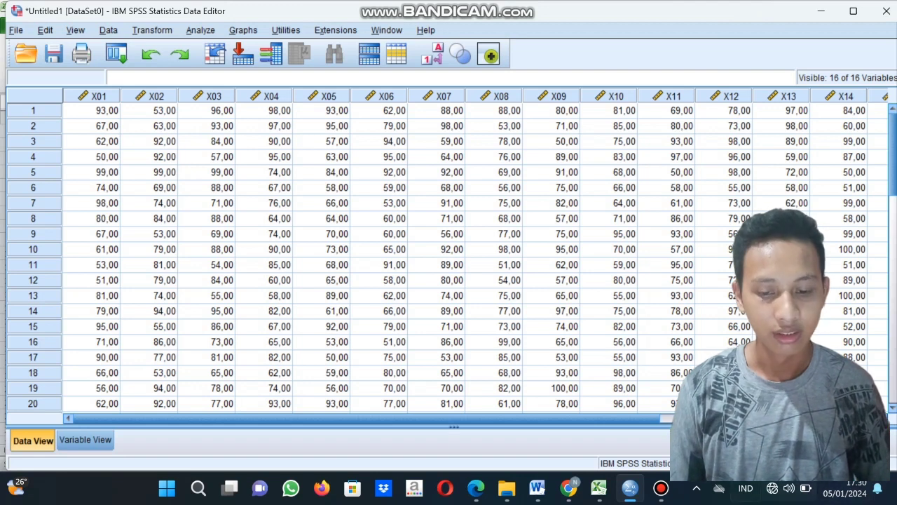
pyautogui.click(661, 488)
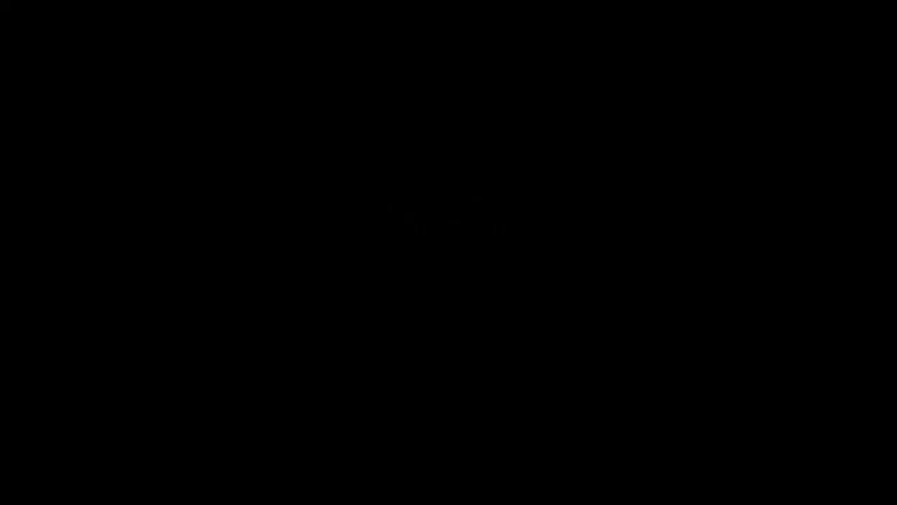